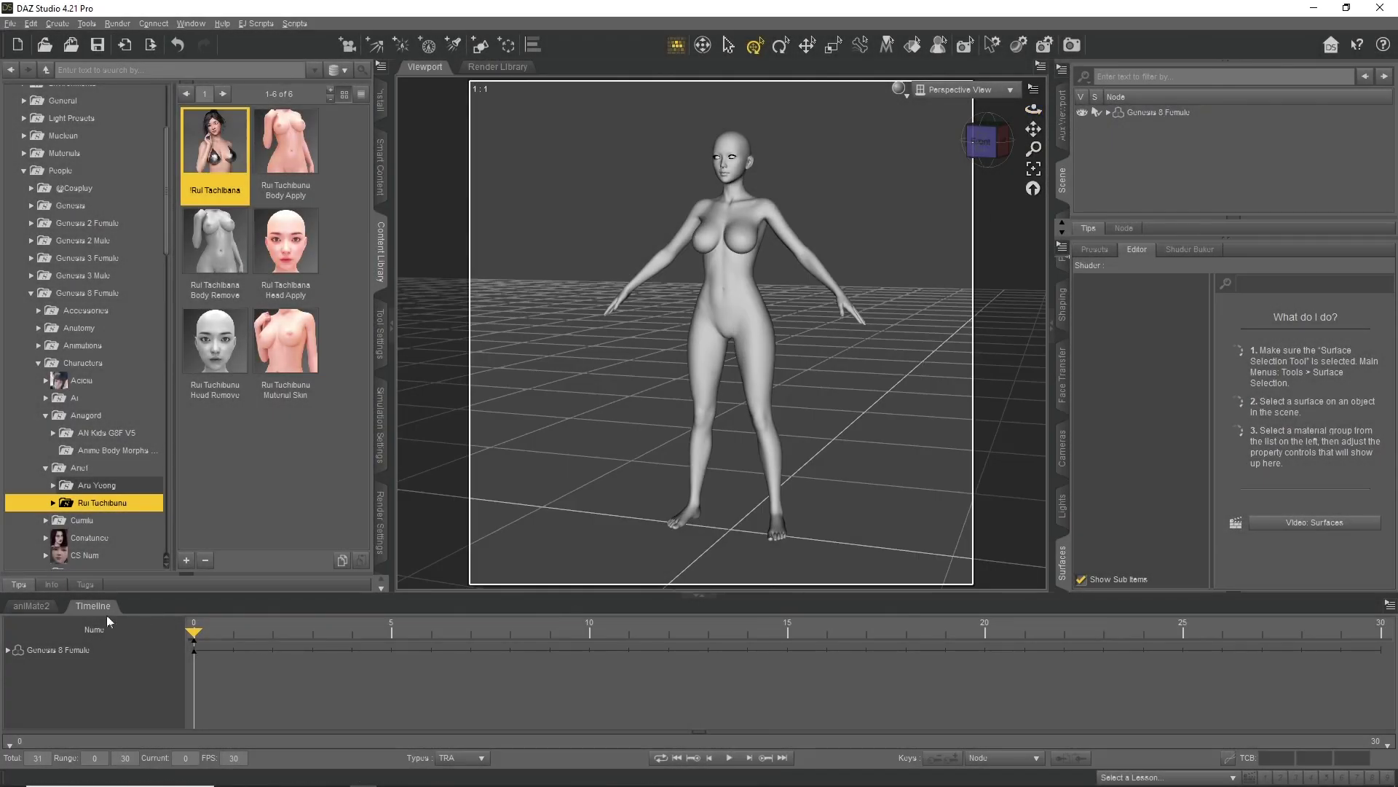
Expand Genesis 8 Female > Animations > Havanaliberu > RunWay to list the Female runway walks
left_click(83, 345)
left_click(38, 345)
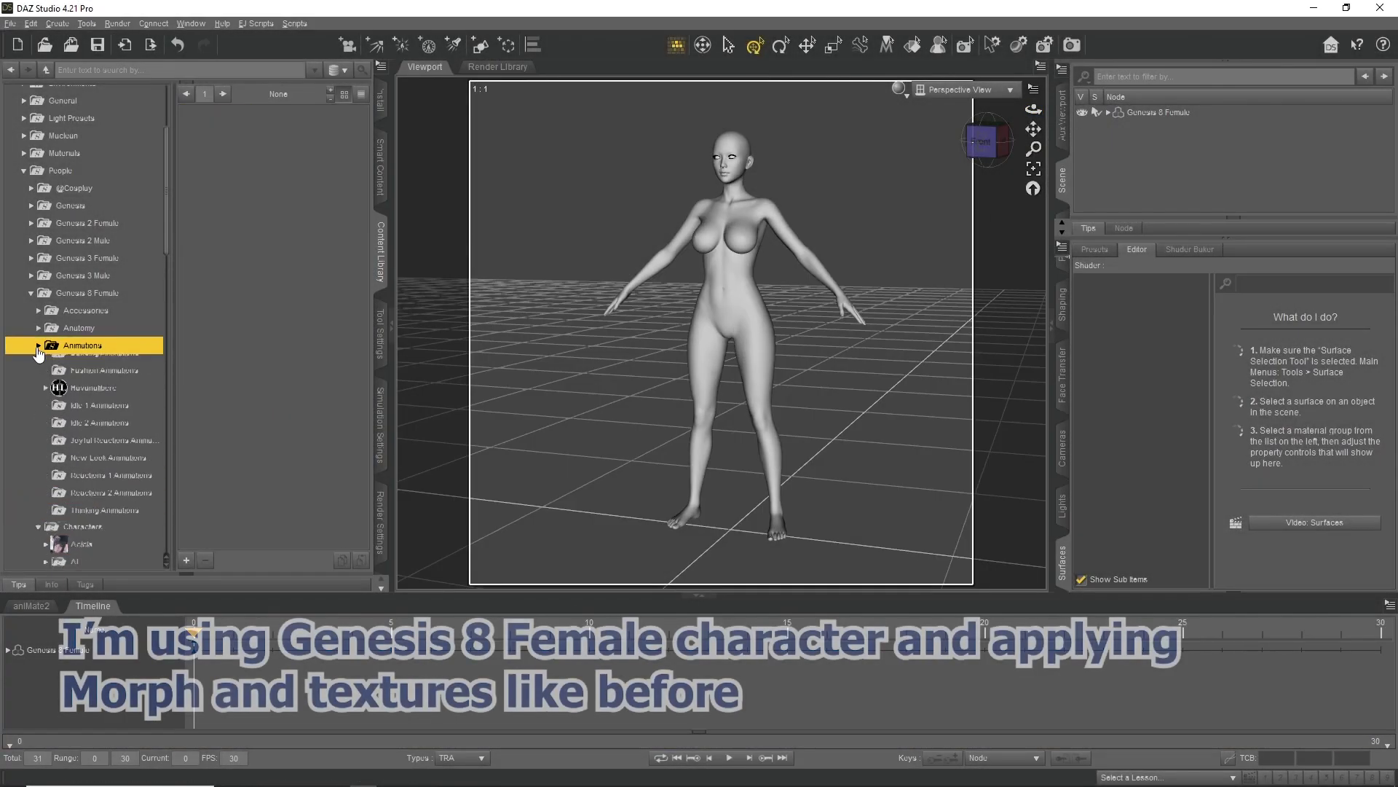
left_click(123, 393)
left_click(45, 397)
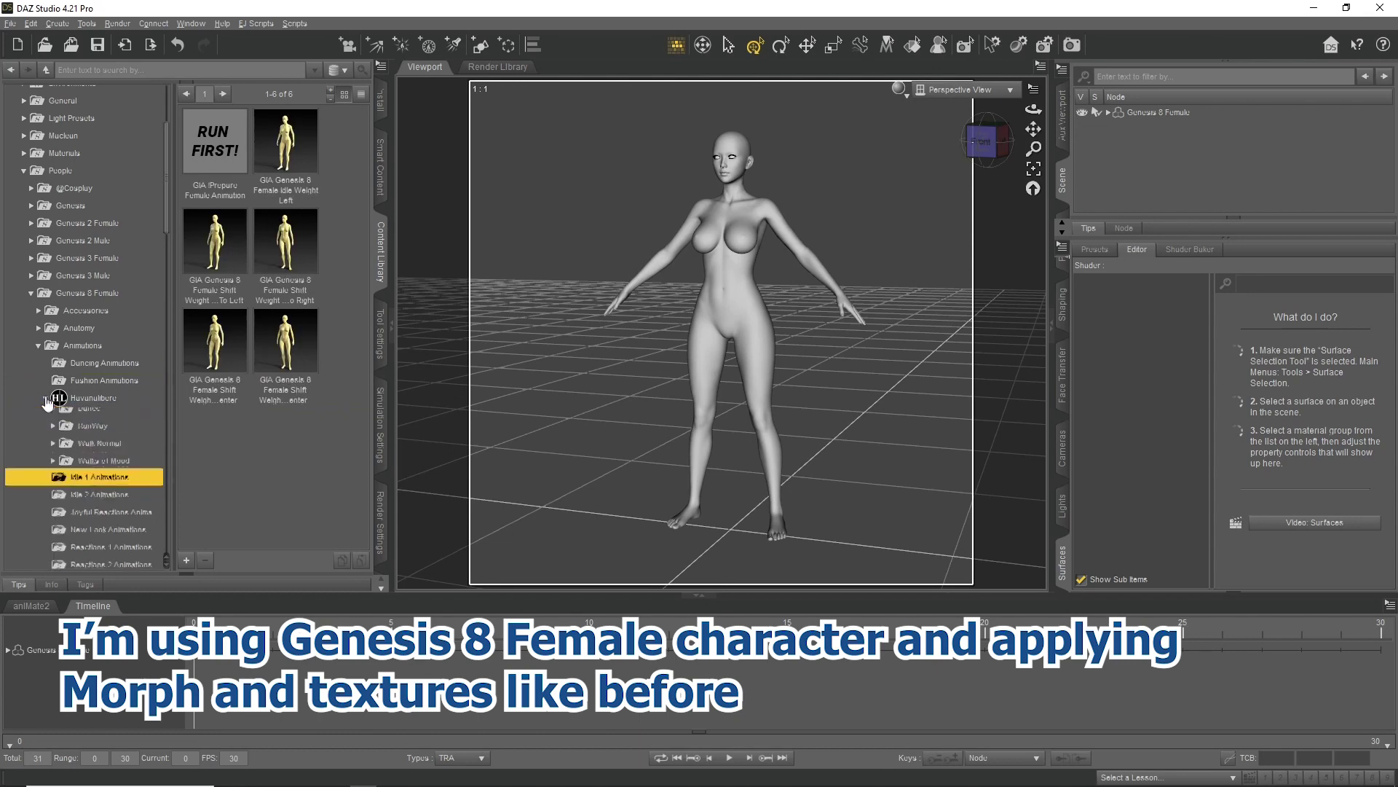
left_click(100, 450)
left_click(66, 452)
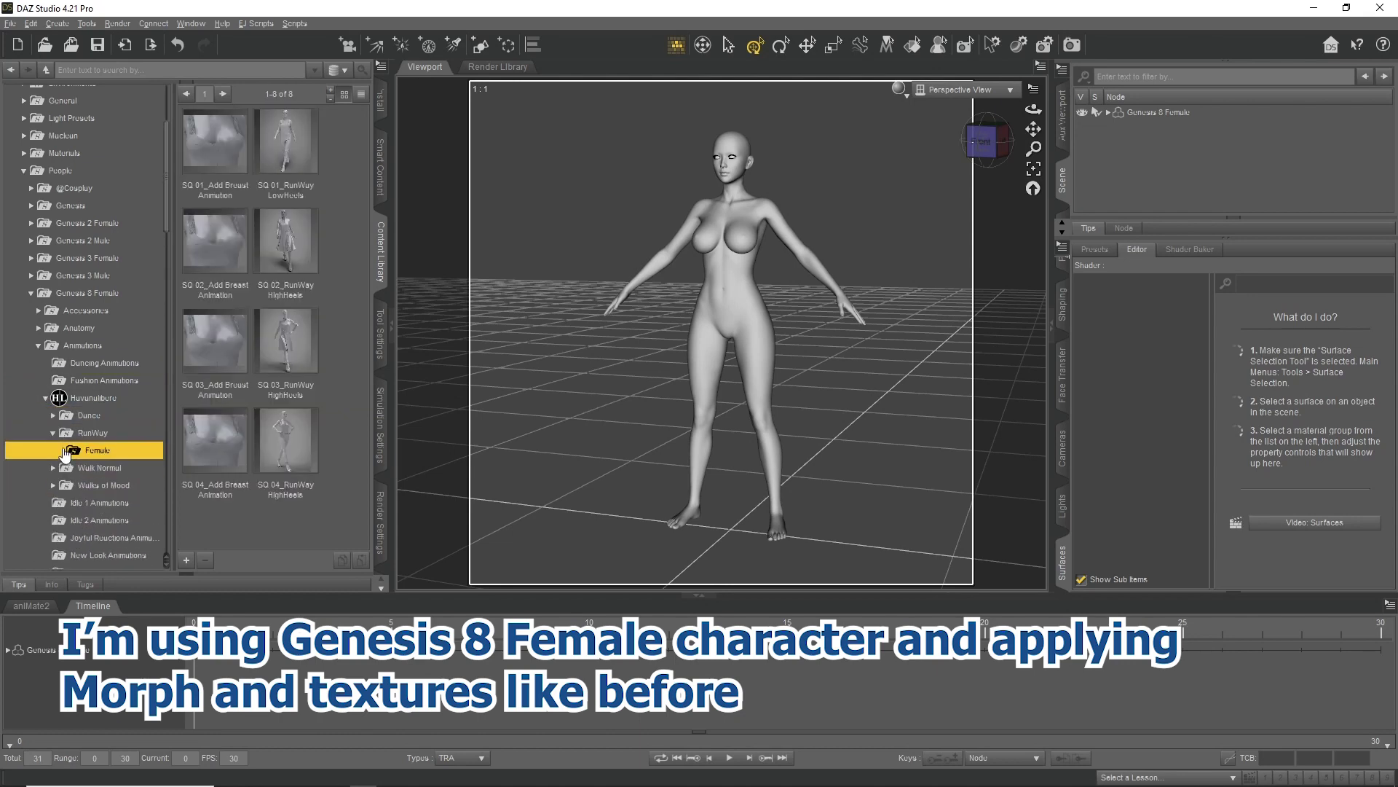
Try the low-heels runway walk on the figure, preview it, then undo it
left_click_drag(285, 142, 1091, 178)
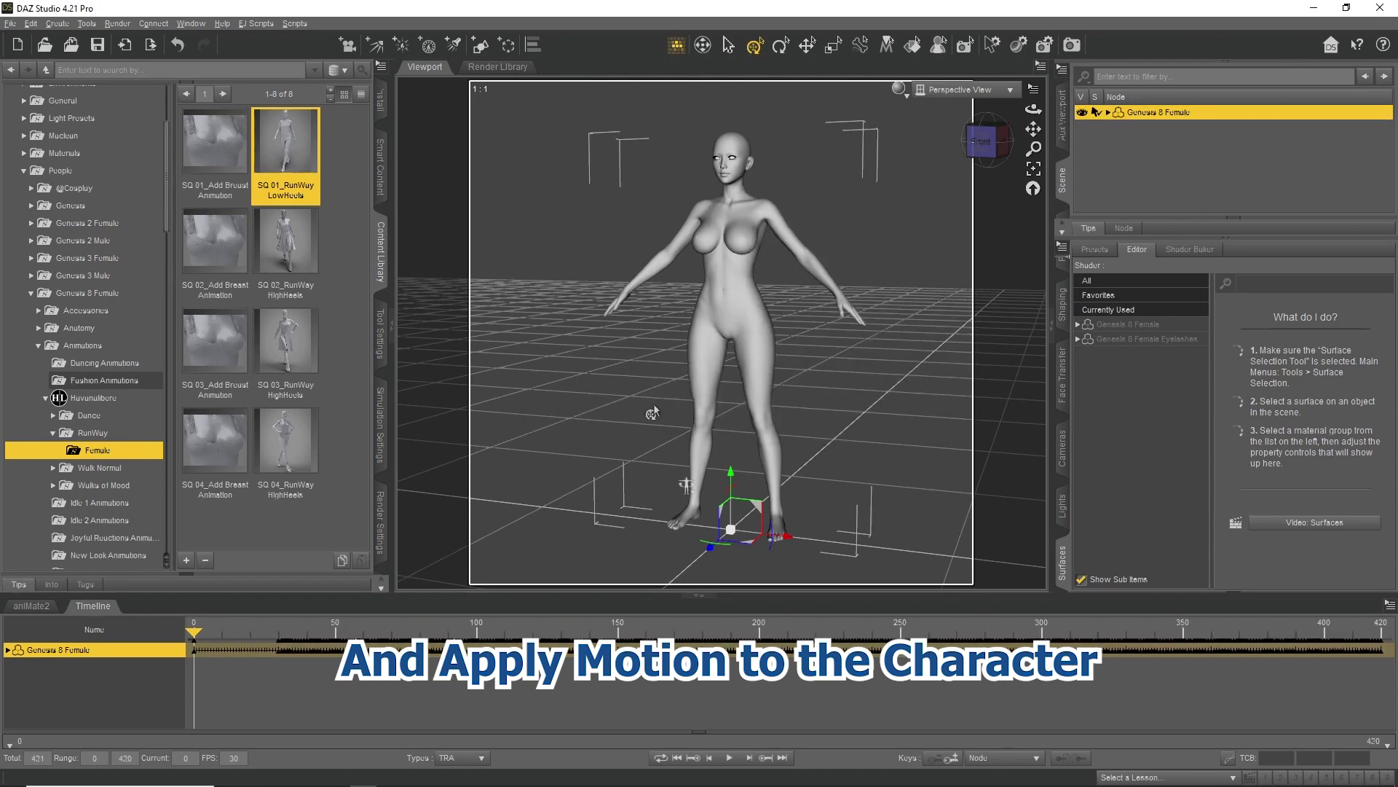
mouse_move(199, 630)
left_mouse_down()
mouse_move(309, 656)
mouse_move(38, 653)
left_mouse_up()
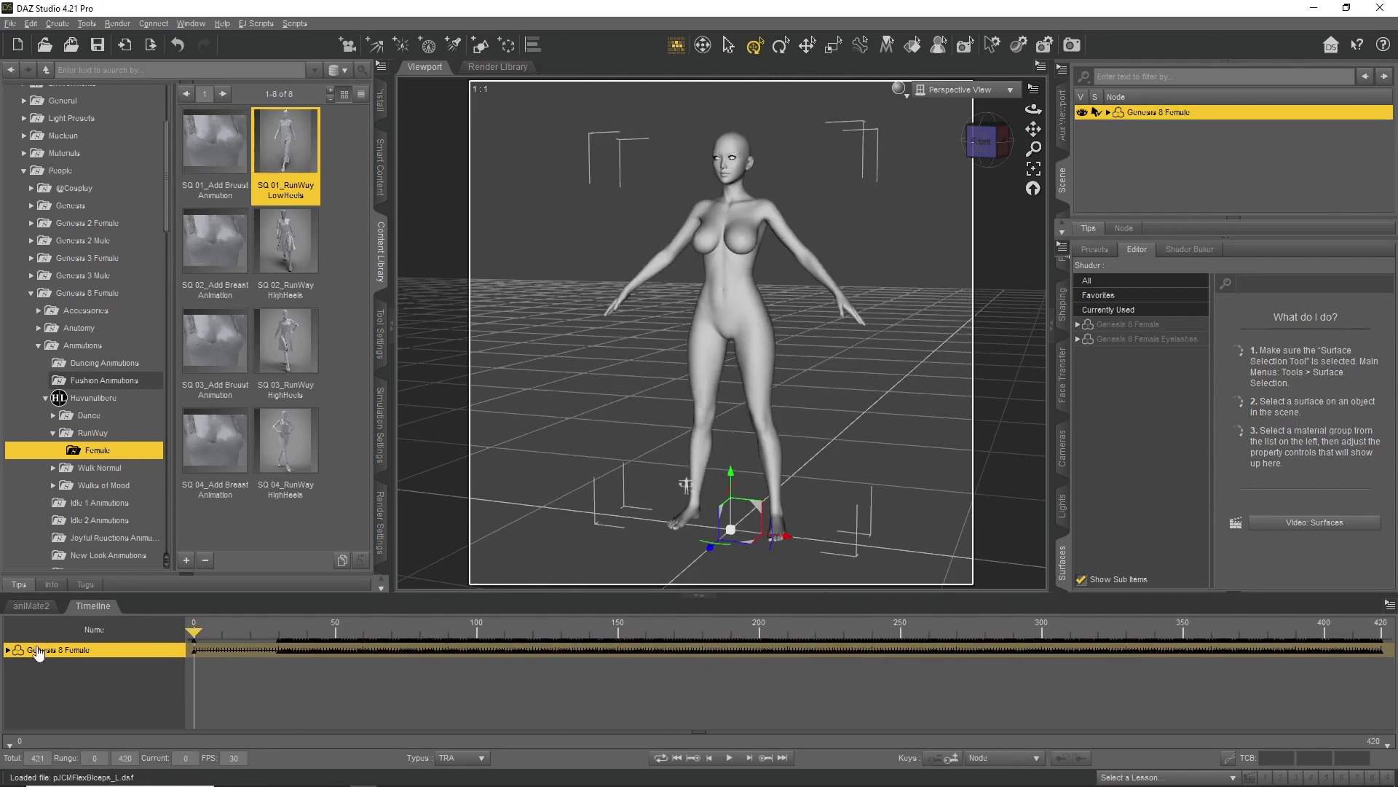
key("ctrl+z")
Apply the WN Standard in Place walk from Walk Normal > WN Flat Shoes and play it
double_click(99, 468)
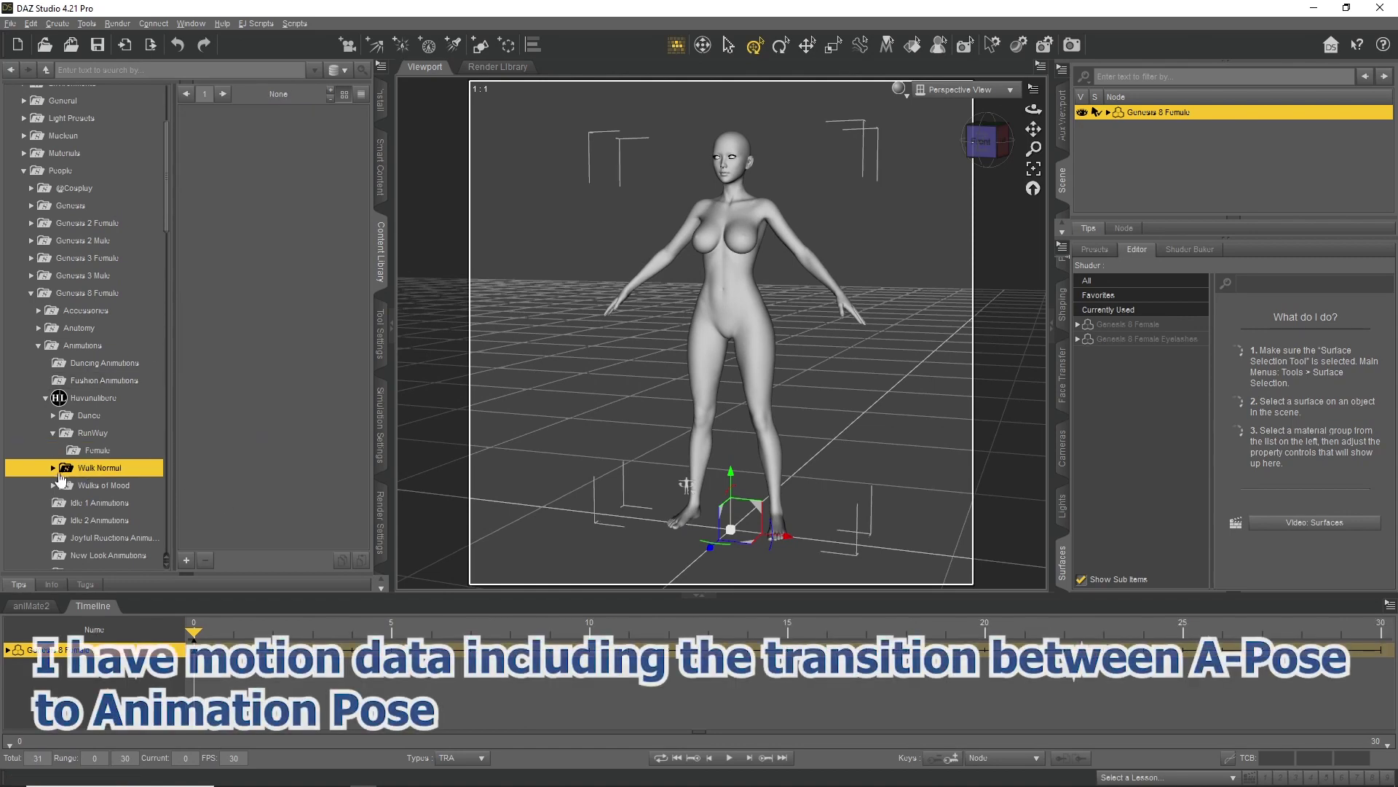
left_click(102, 485)
scroll(168, 491, "down", 3)
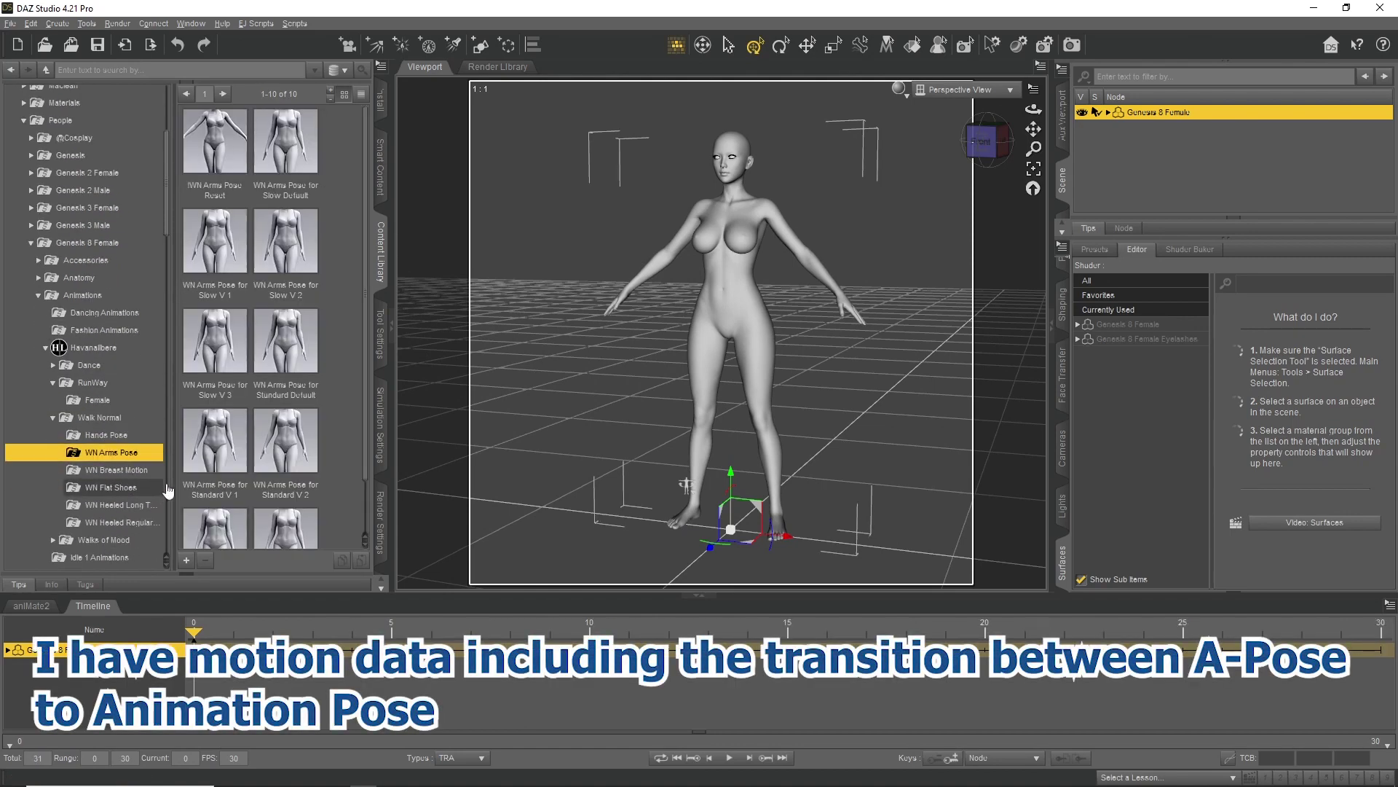
left_click(107, 487)
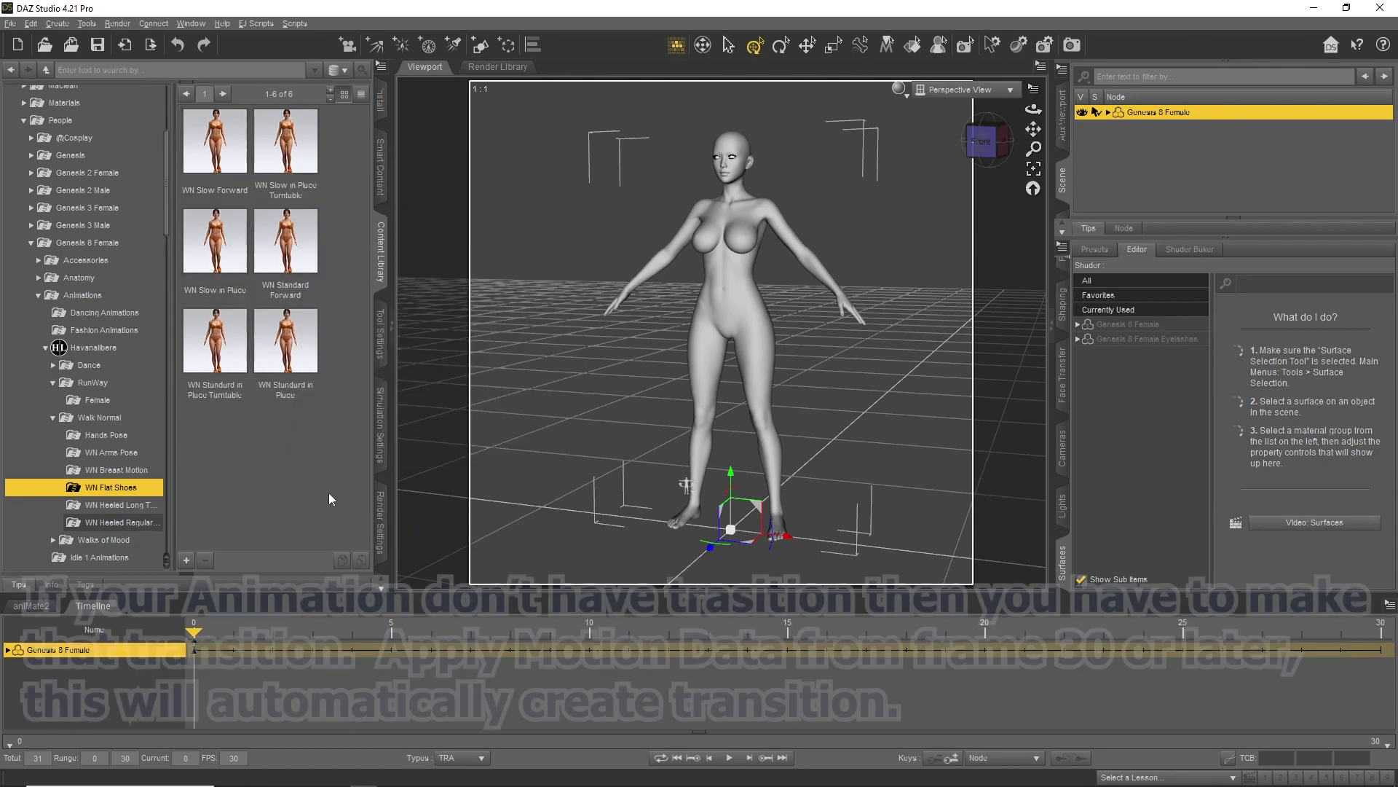
double_click(284, 386)
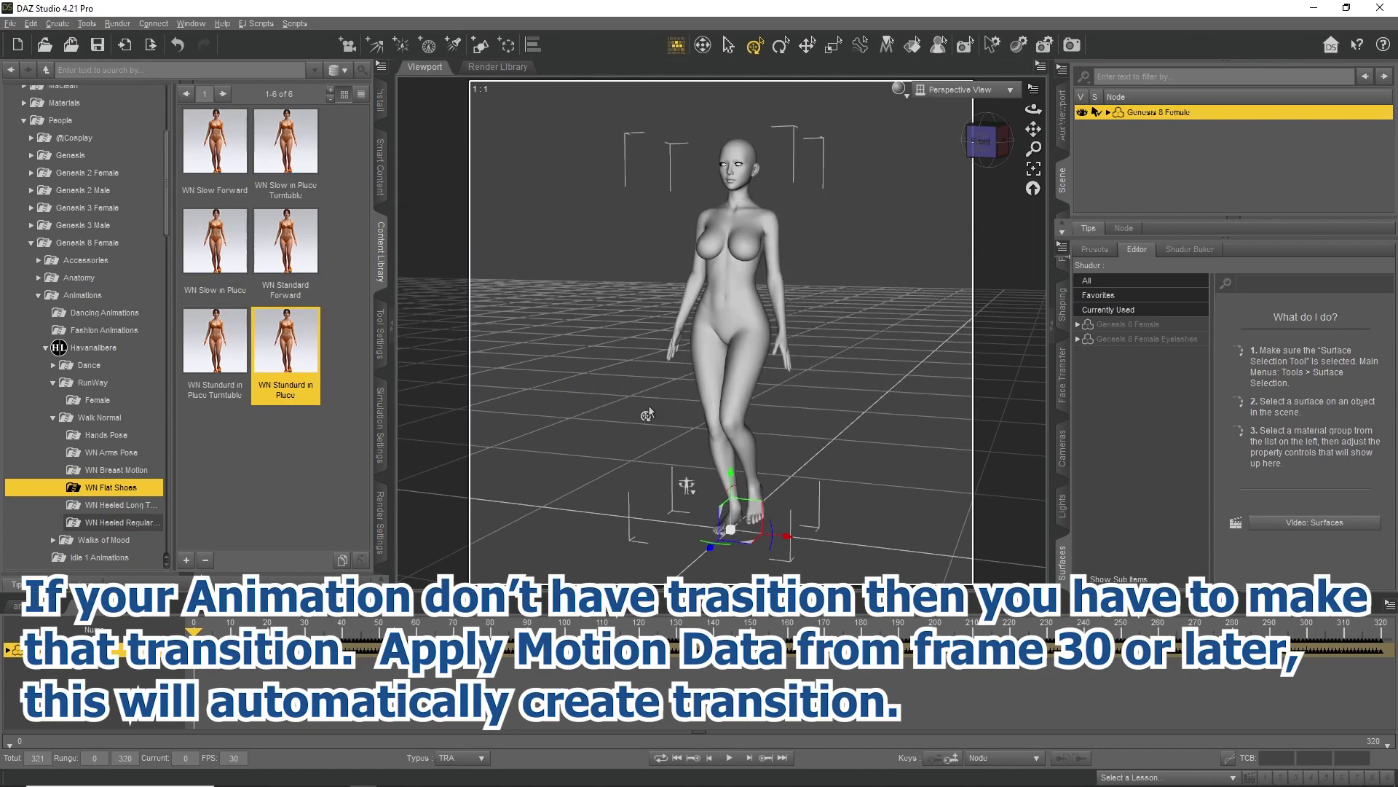
left_click(727, 759)
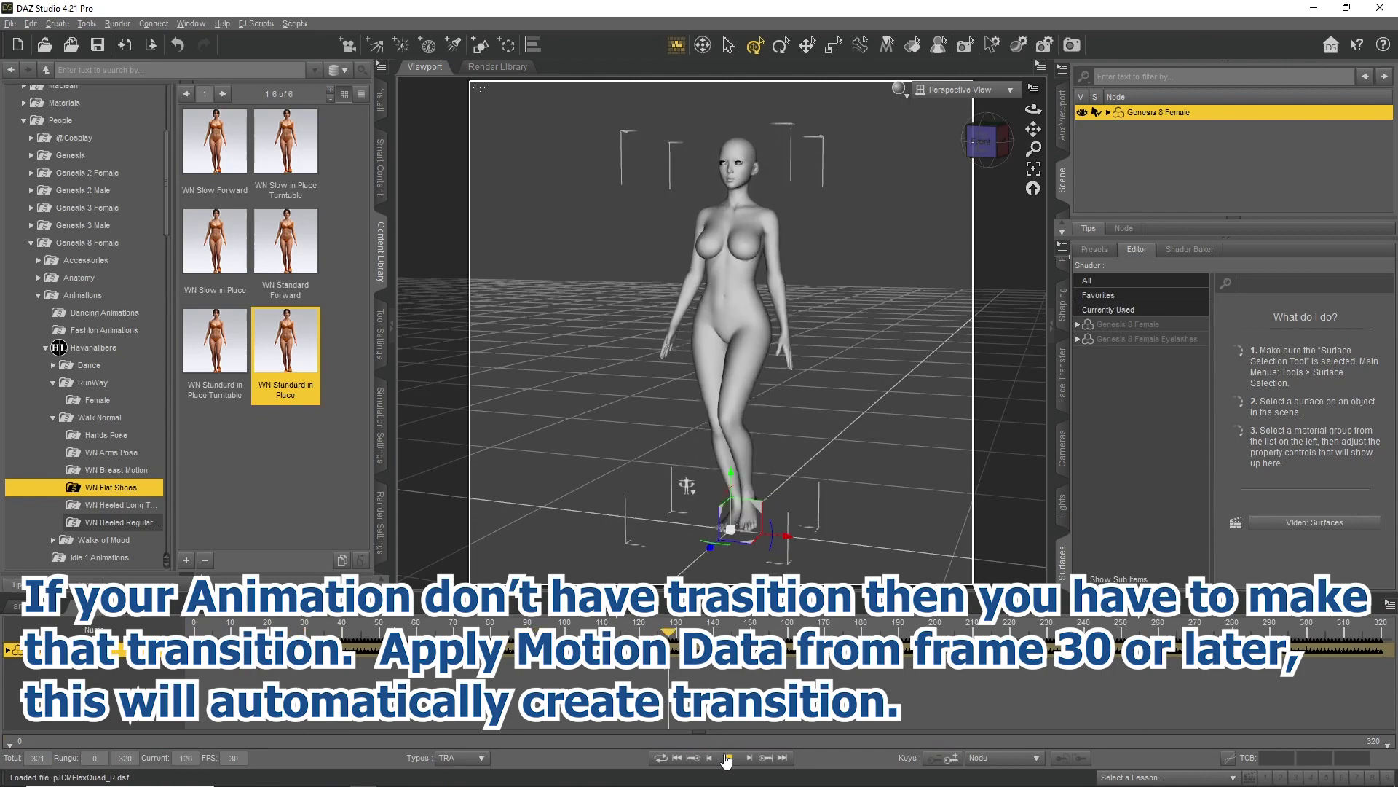
left_click(677, 761)
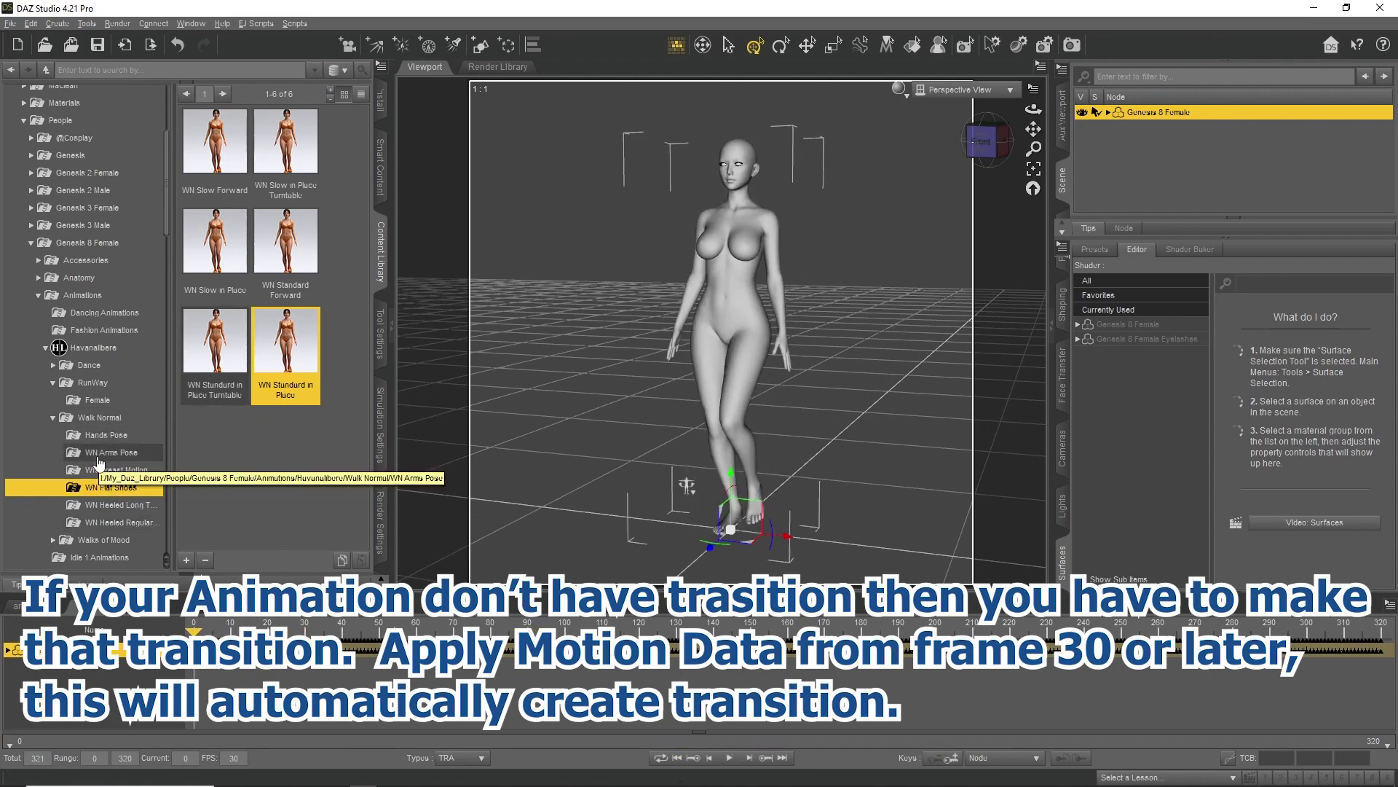
Add the Left Relaxed V 2 hand pose to the walk and check it
left_click(109, 453)
left_click_drag(195, 631, 362, 638)
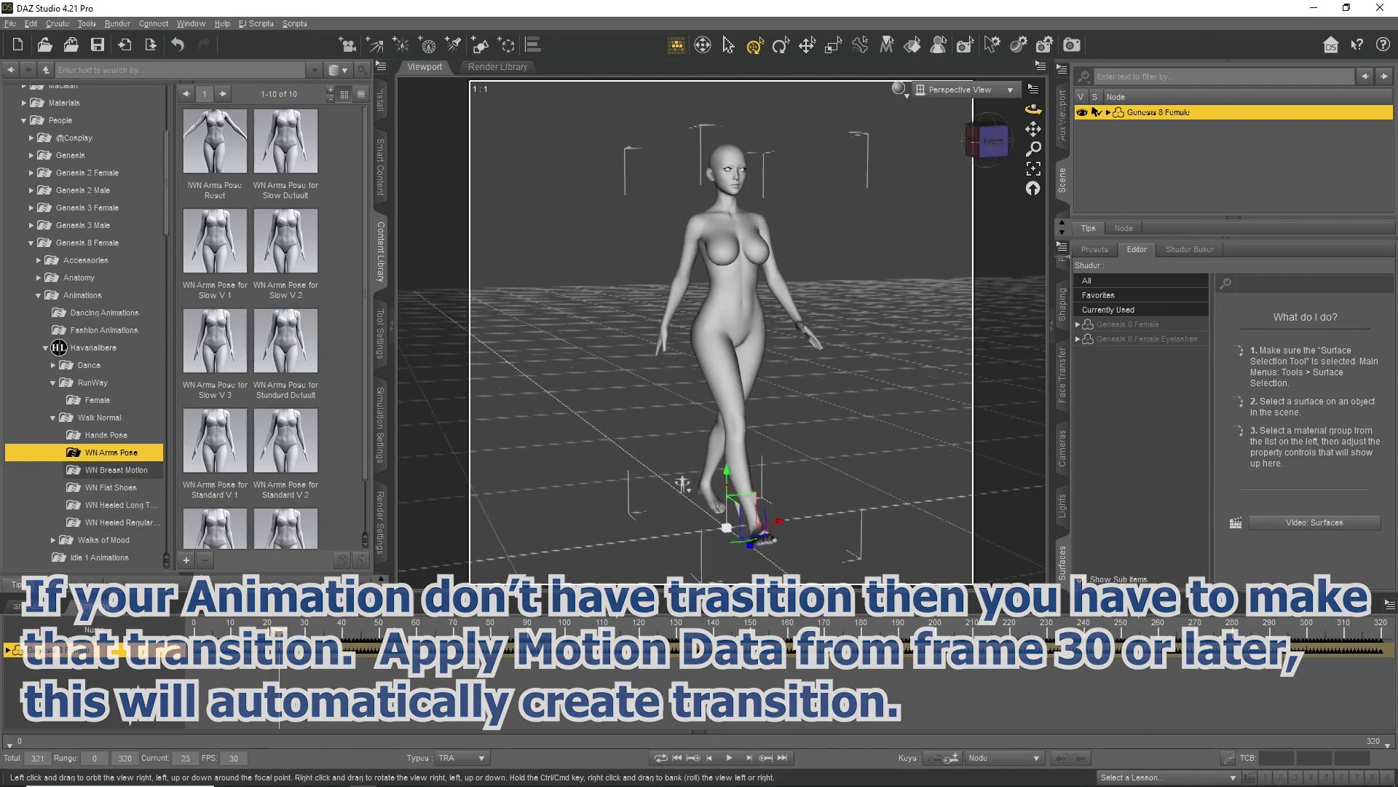
left_click(149, 437)
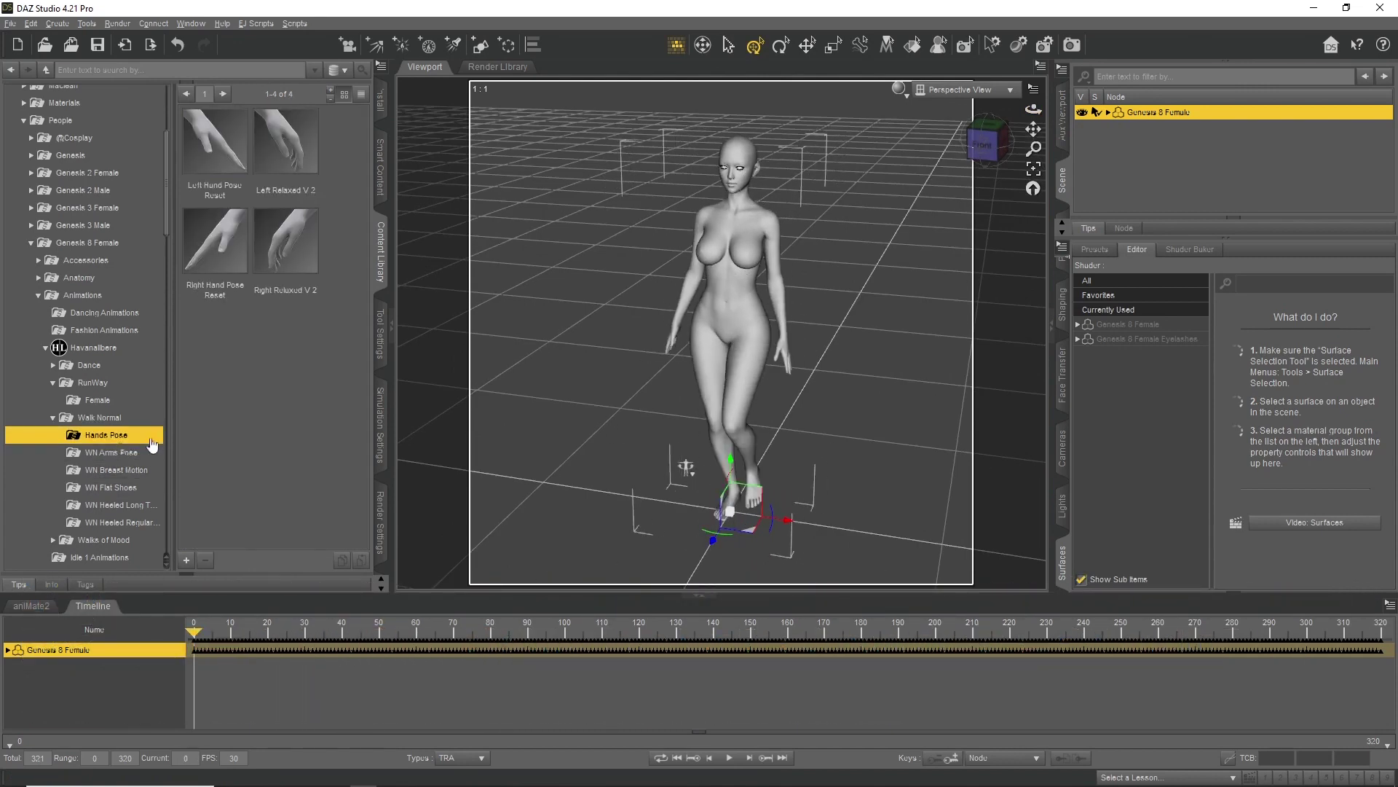
double_click(286, 142)
mouse_move(194, 632)
left_mouse_down()
mouse_move(503, 665)
mouse_move(130, 669)
left_mouse_up()
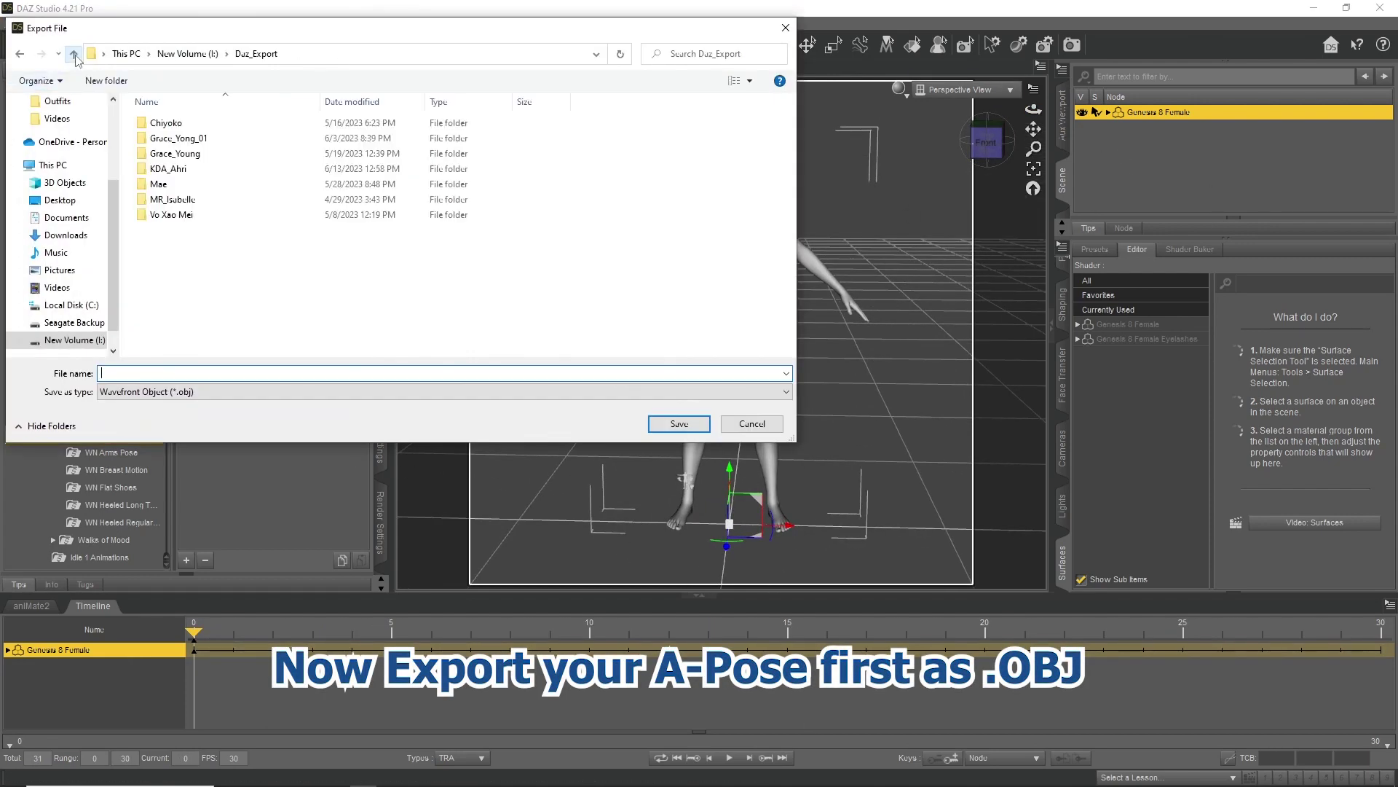
Save the A-Pose as a Wavefront OBJ inside a new Custom_Animation folder
right_click(255, 292)
left_click(422, 459)
type("Cus")
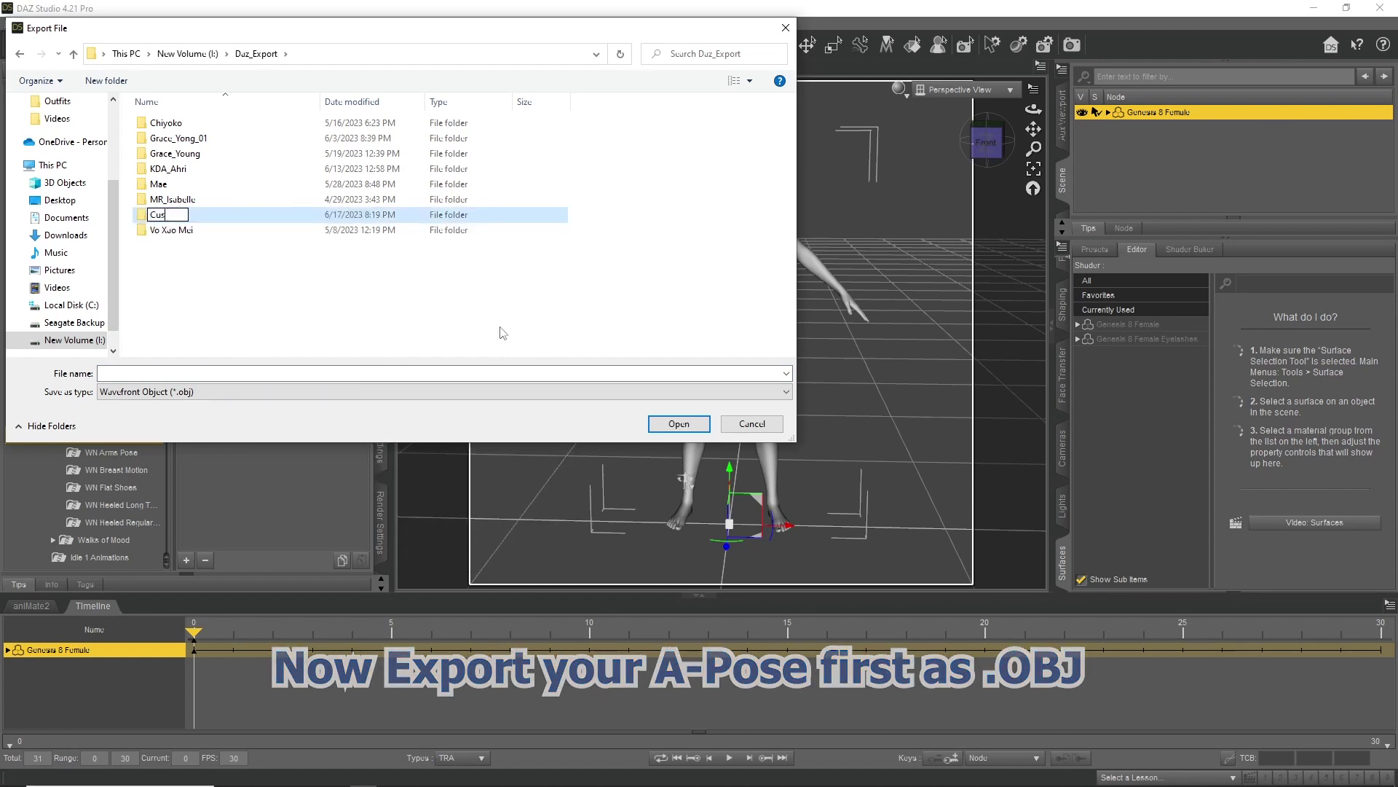
type("tom_Animation")
key("Return")
key("Return")
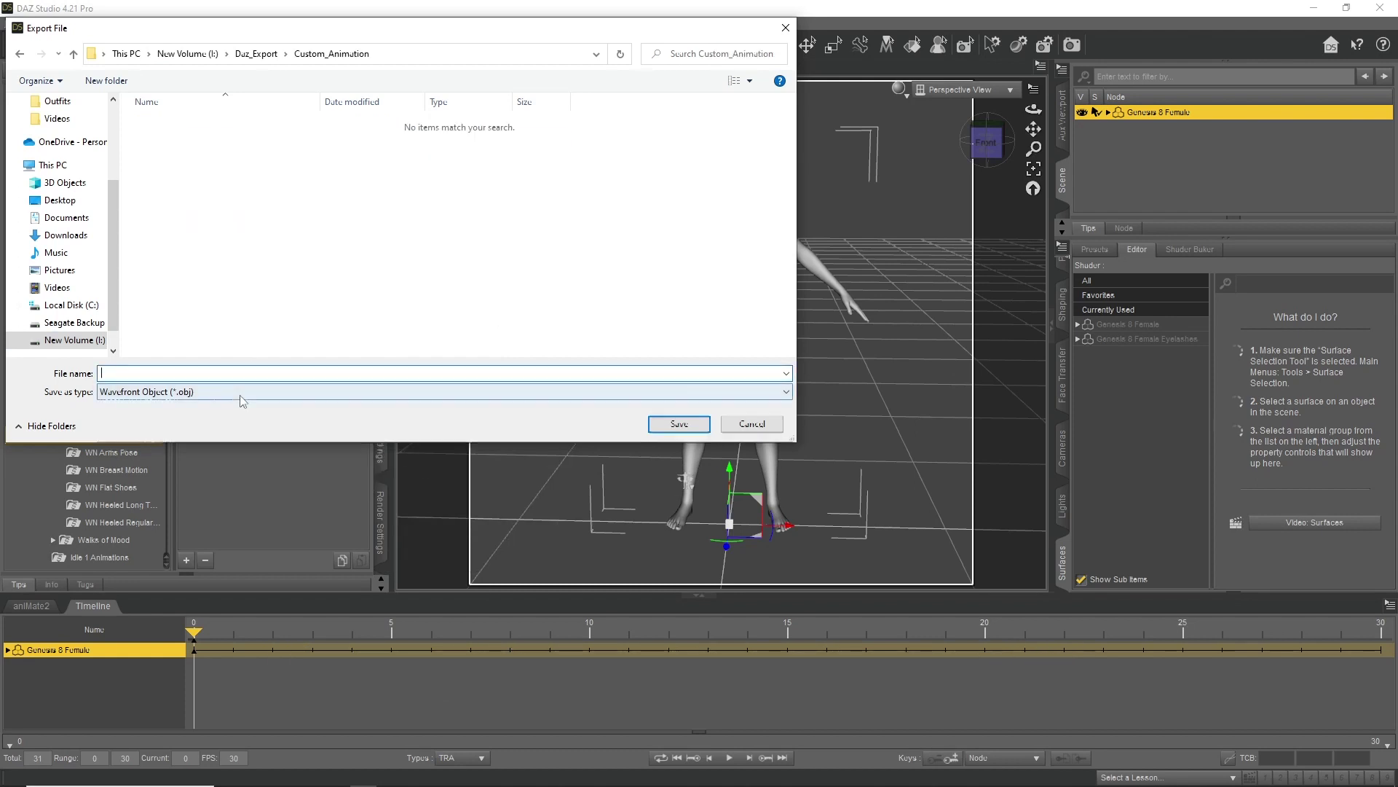
left_click(197, 400)
type("A-Pose")
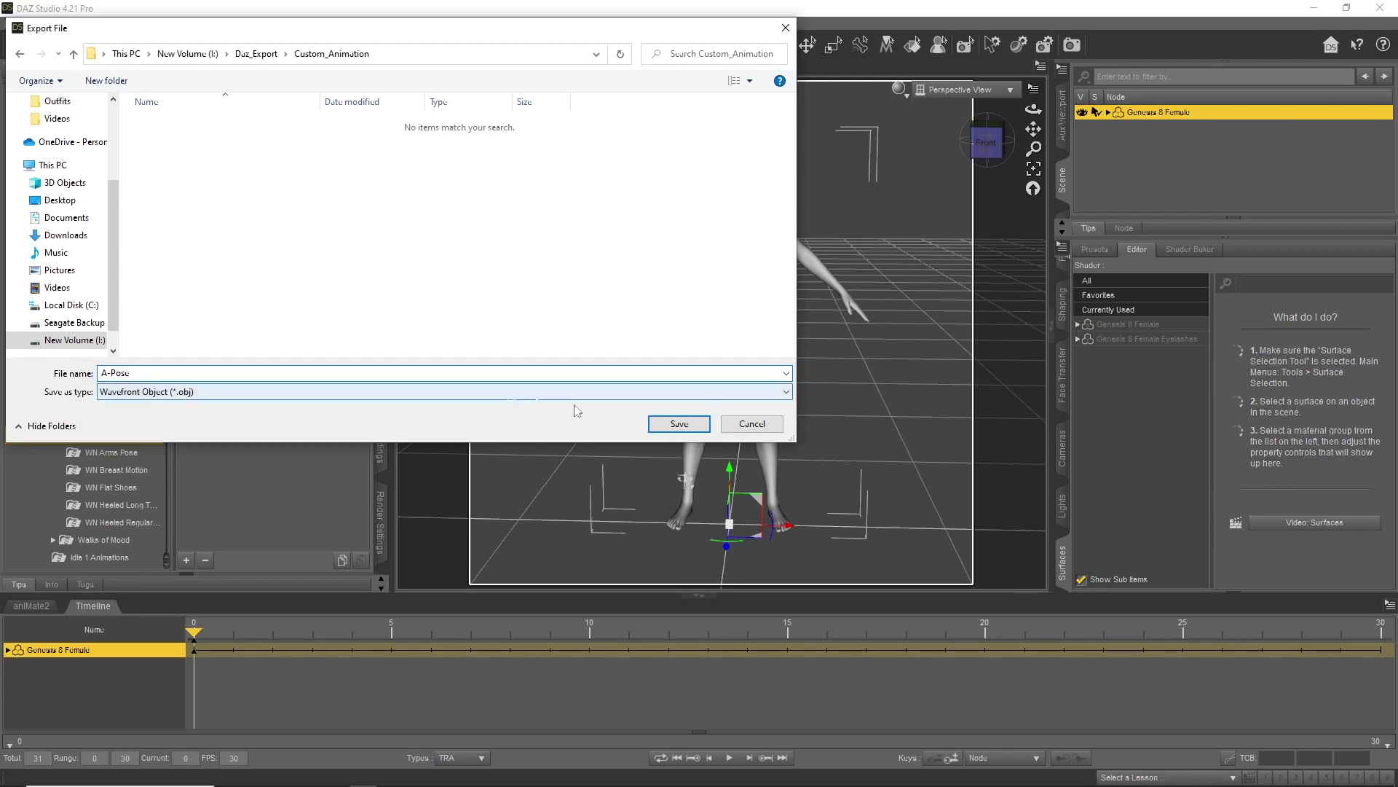
left_click(662, 426)
left_click(412, 451)
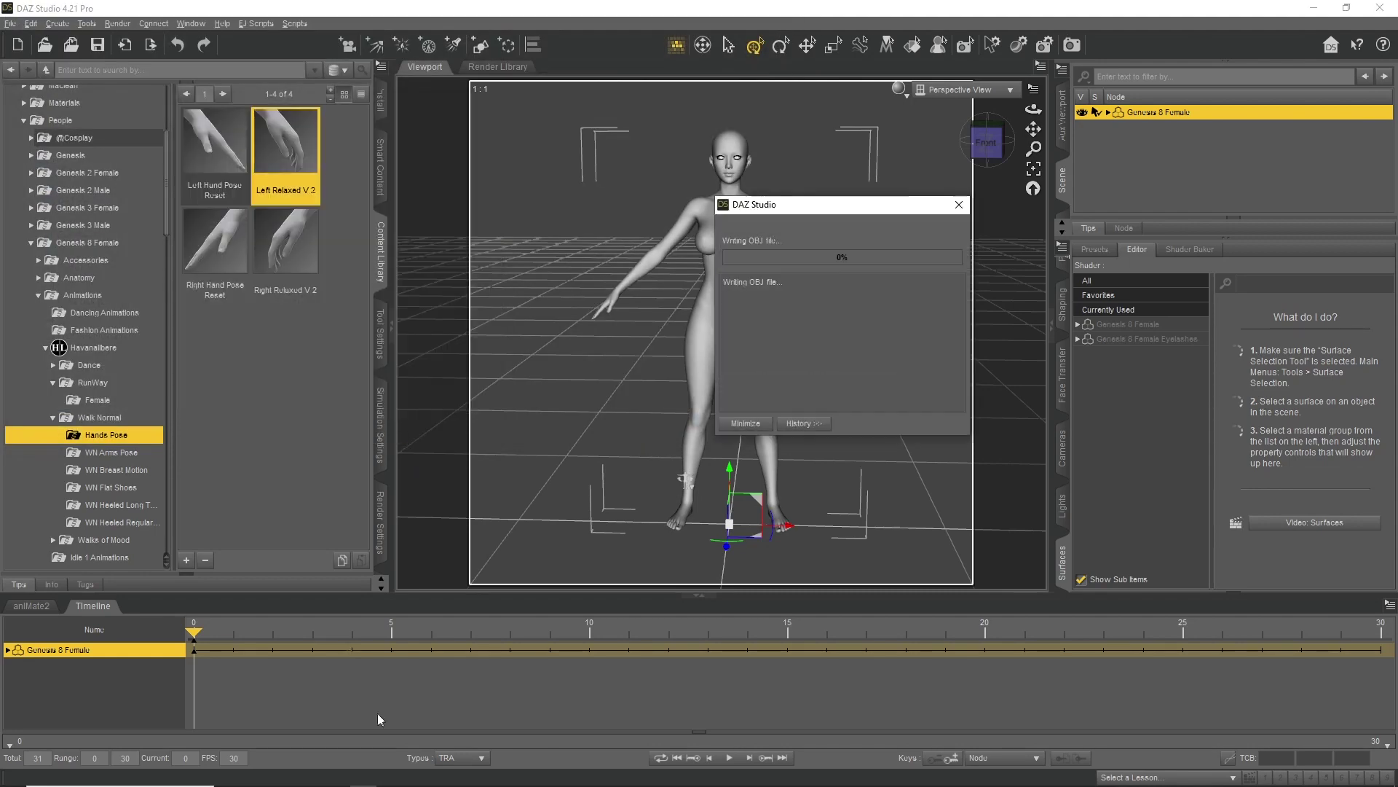
left_click_drag(194, 631, 529, 650)
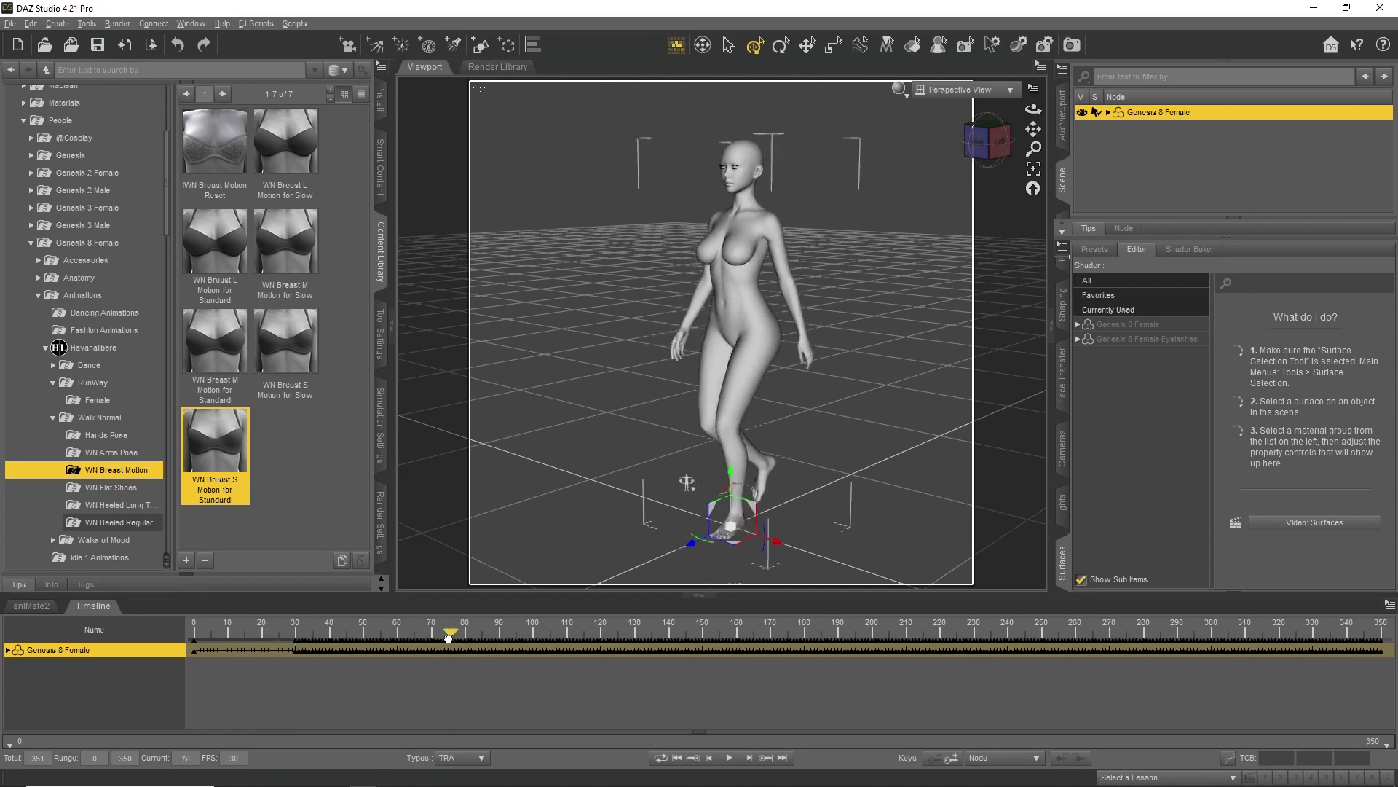
Start exporting the figure and create a new MDD folder inside Custom_Animation
left_click(116, 436)
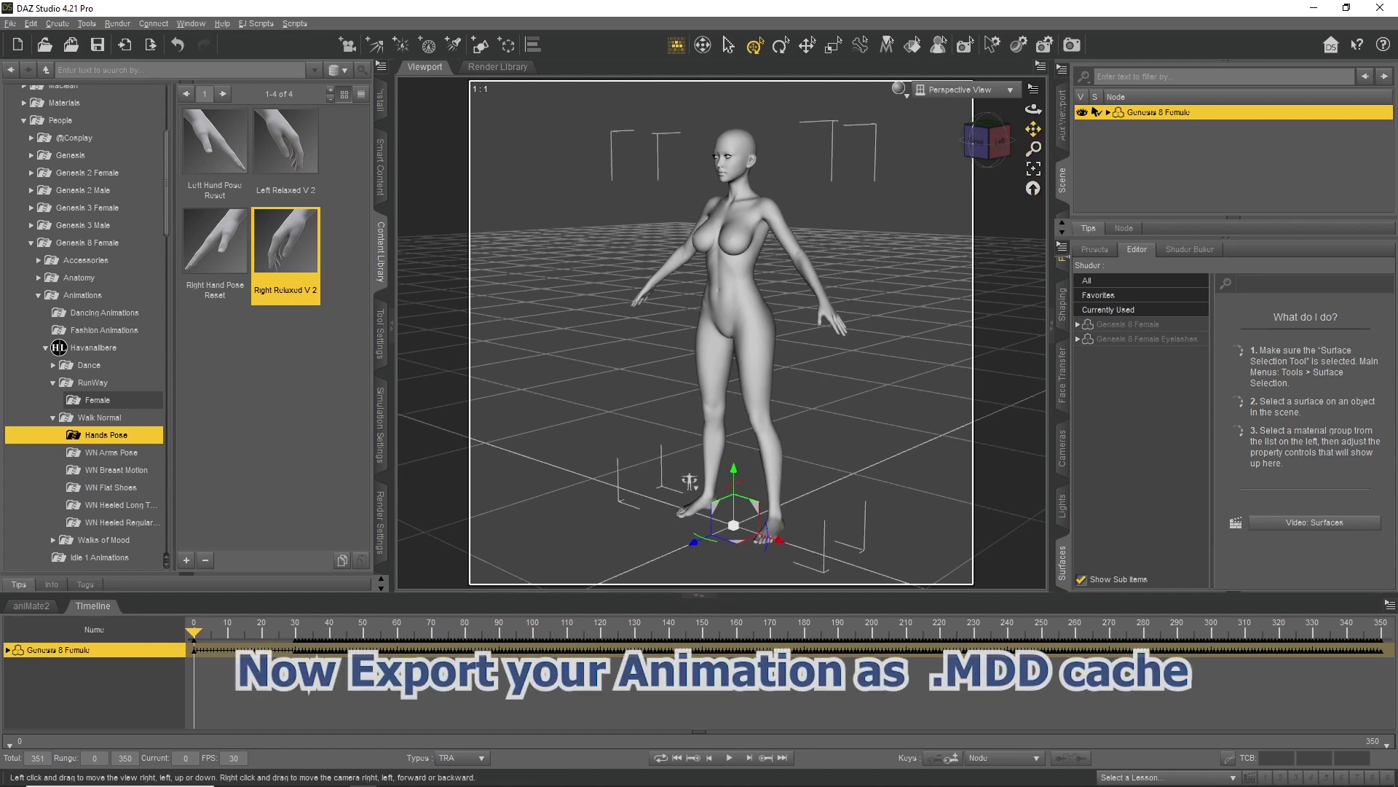
left_click(986, 142)
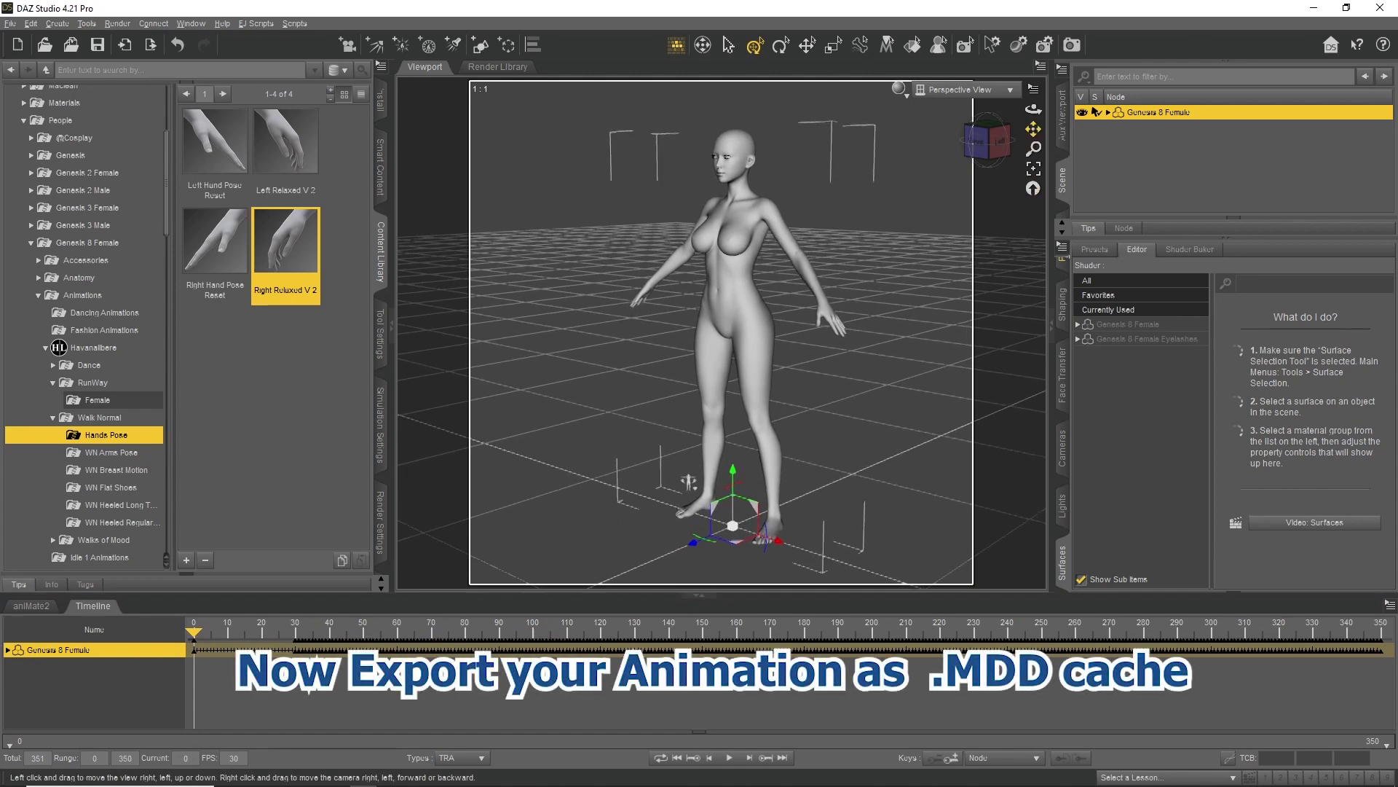
left_click(10, 23)
left_click(32, 196)
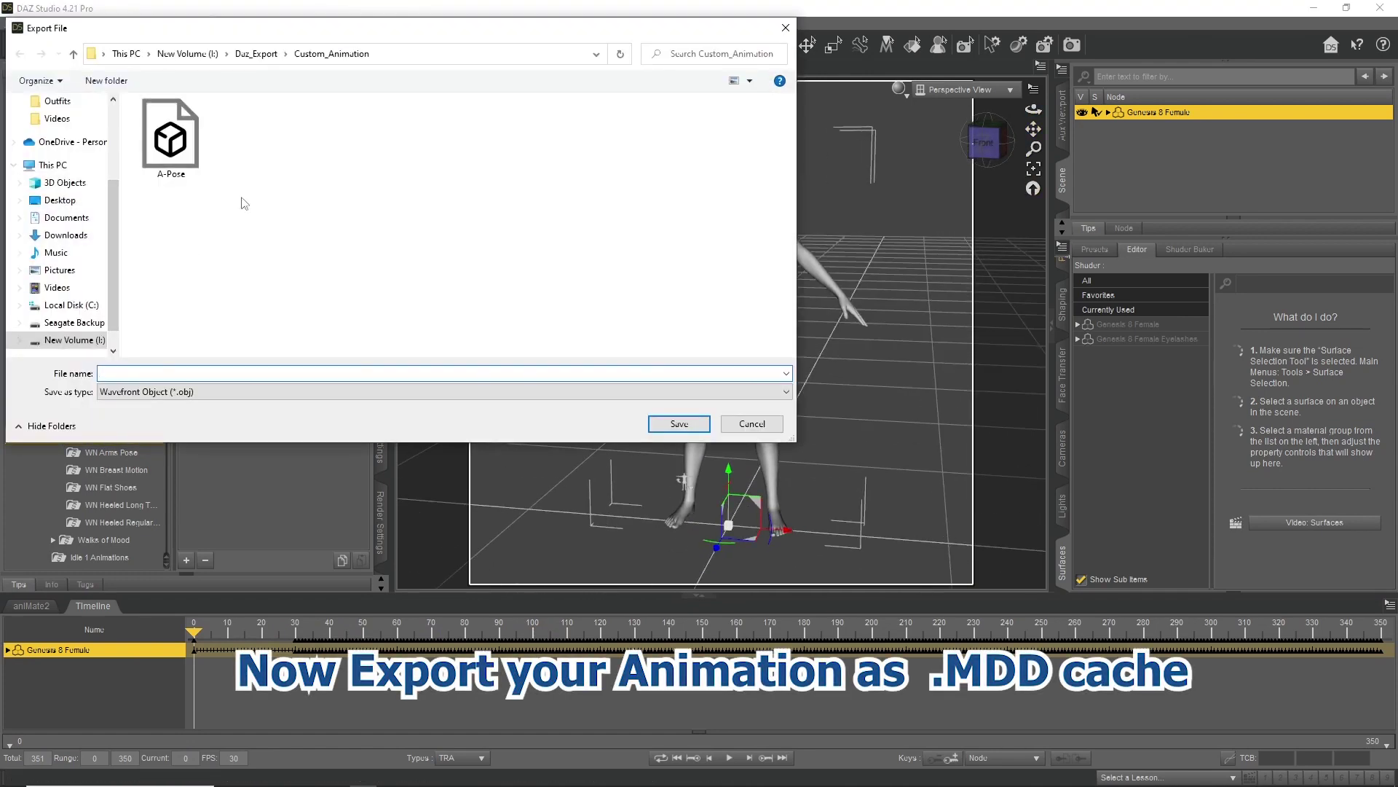
right_click(374, 197)
left_click(437, 374)
type("MDD")
key("Return")
key("Return")
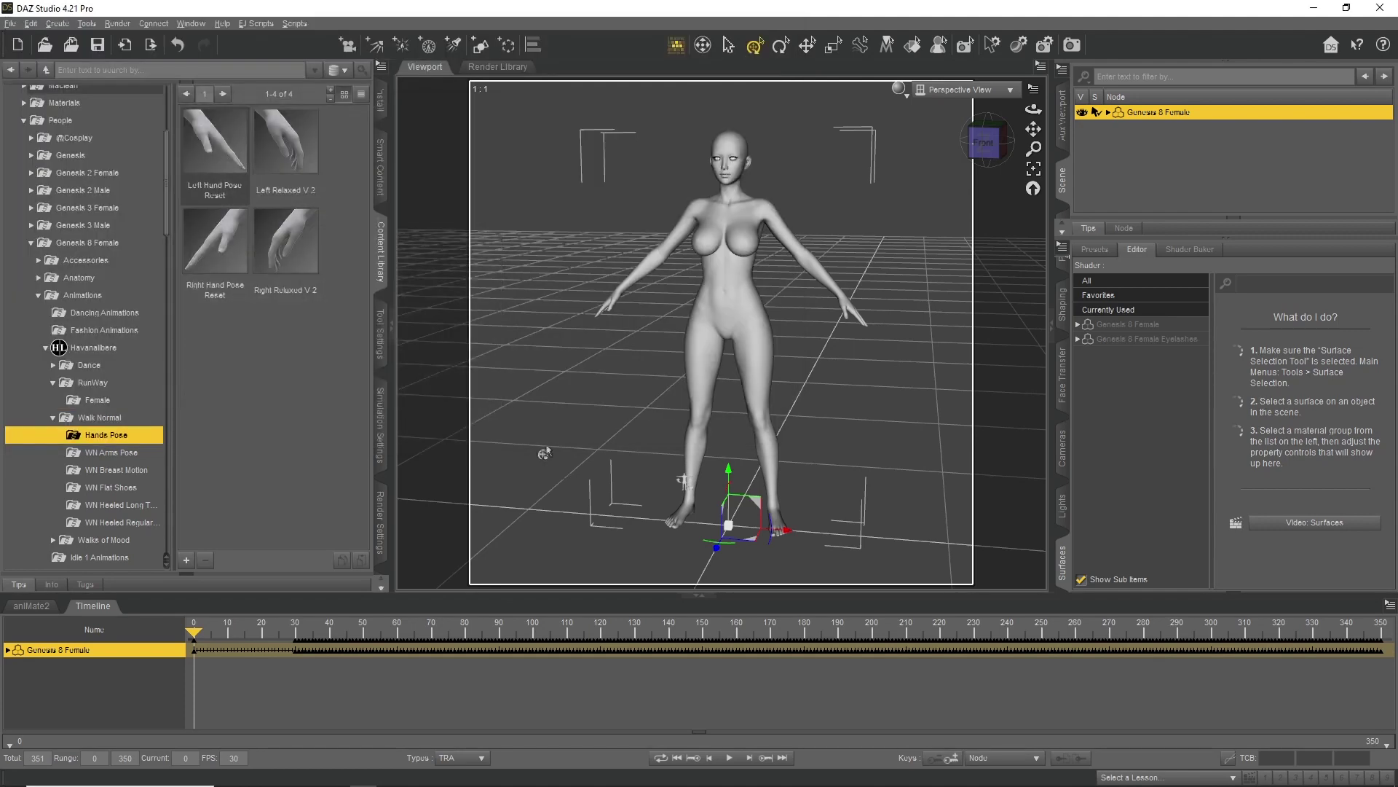
Export the walk as Walk_Motion.mdd using the Daz Studio preset
type("Walk_")
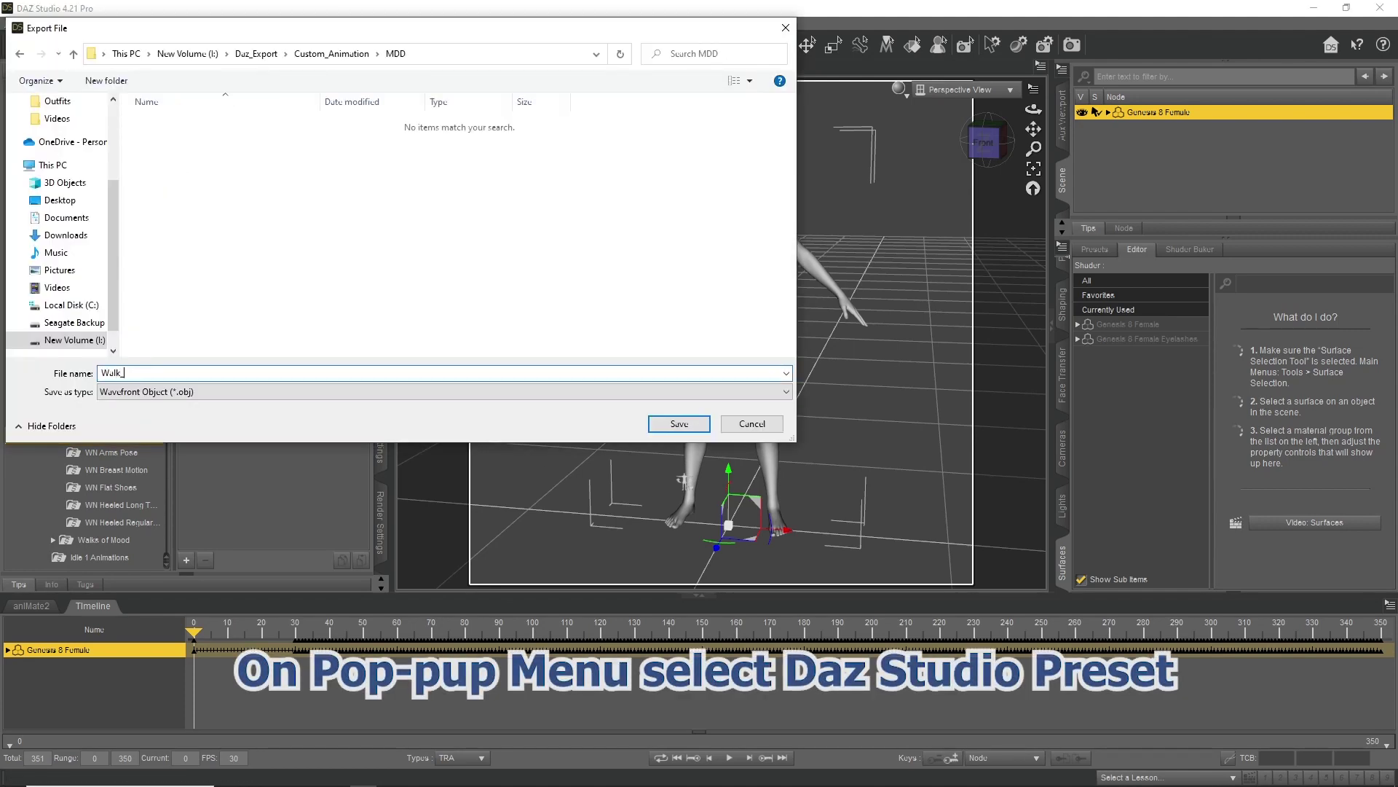
type("Motion")
left_click(312, 393)
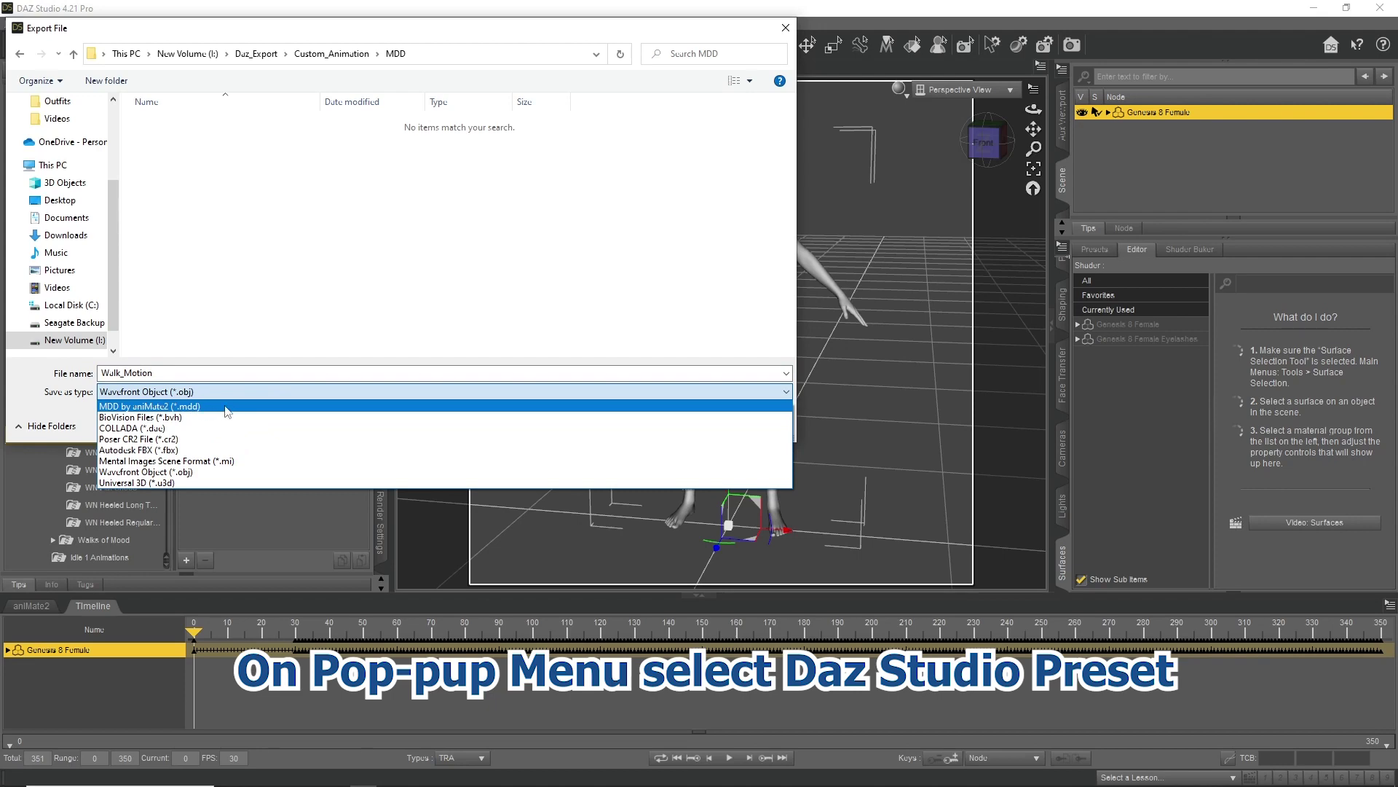
left_click(227, 406)
left_click(679, 422)
left_click(718, 303)
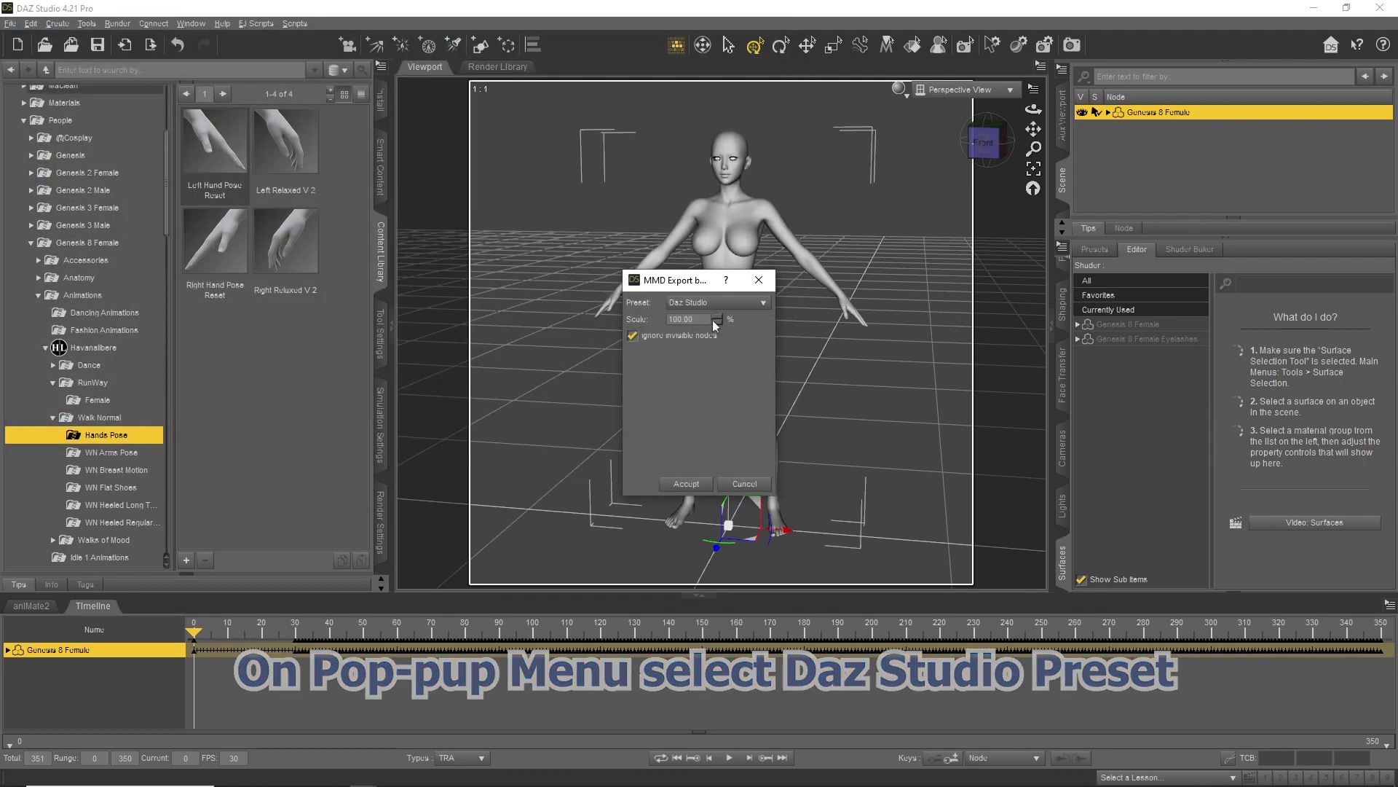
left_click(686, 484)
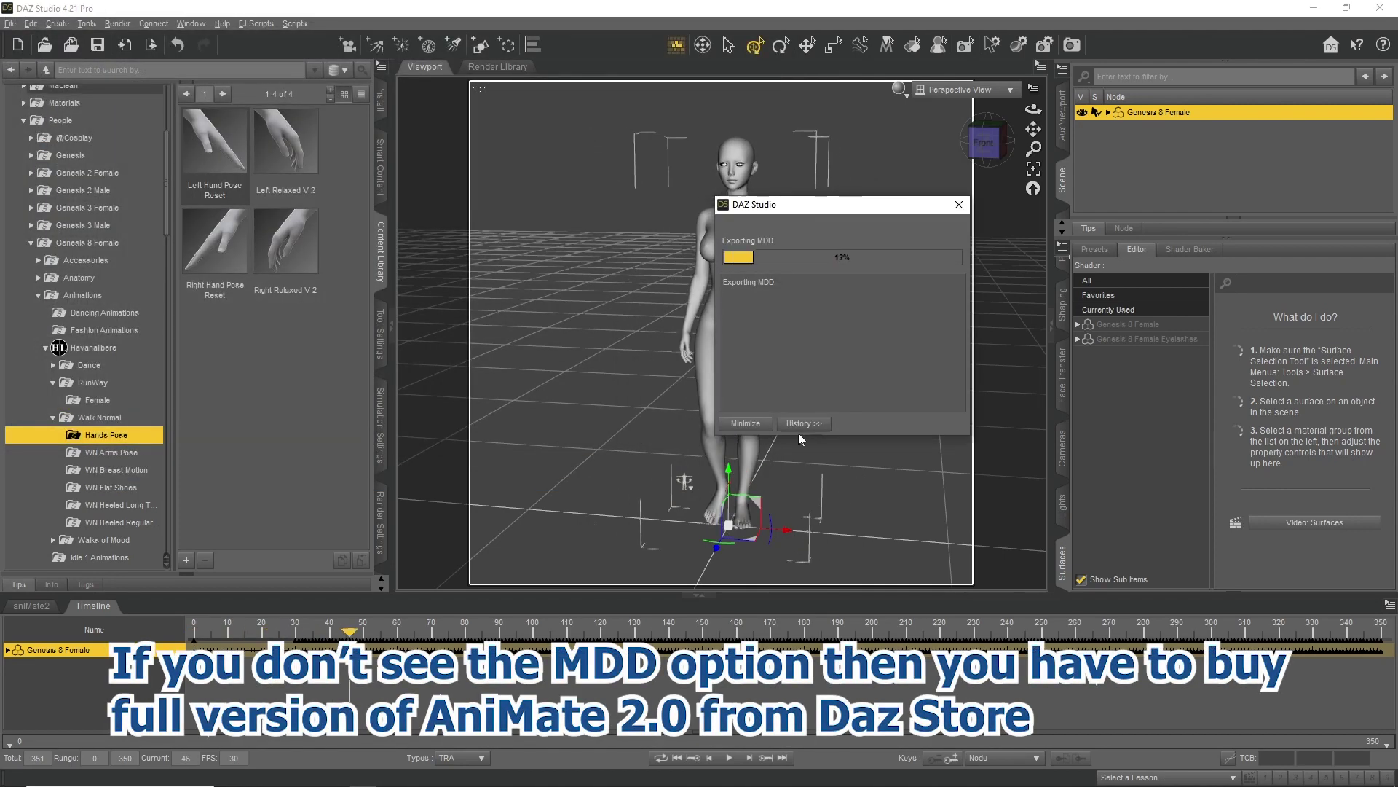
left_click_drag(861, 205, 1015, 167)
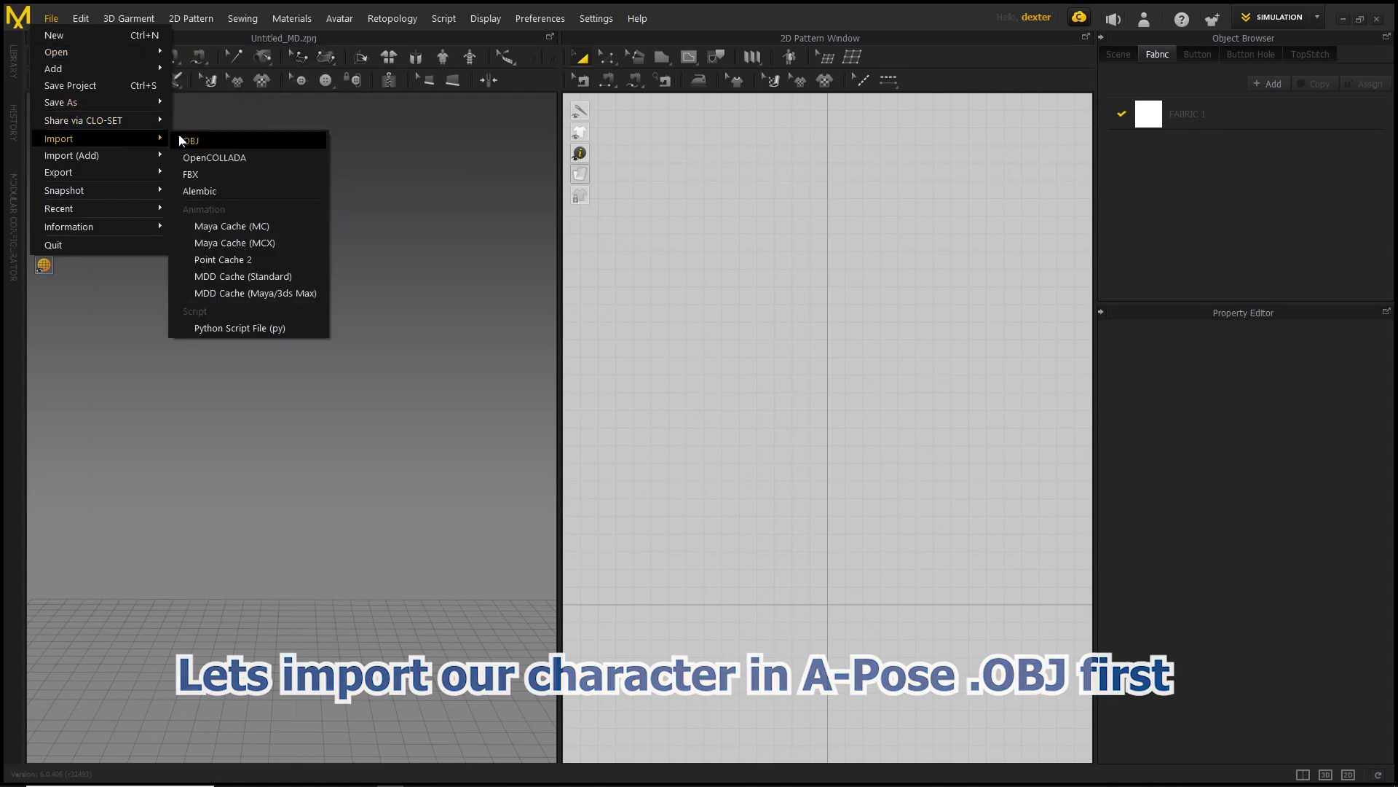
Import Custom_Animation/A-Pose.obj as the avatar, then switch to the dress project window
left_click(180, 136)
left_click(123, 111)
left_click(123, 111)
double_click(296, 206)
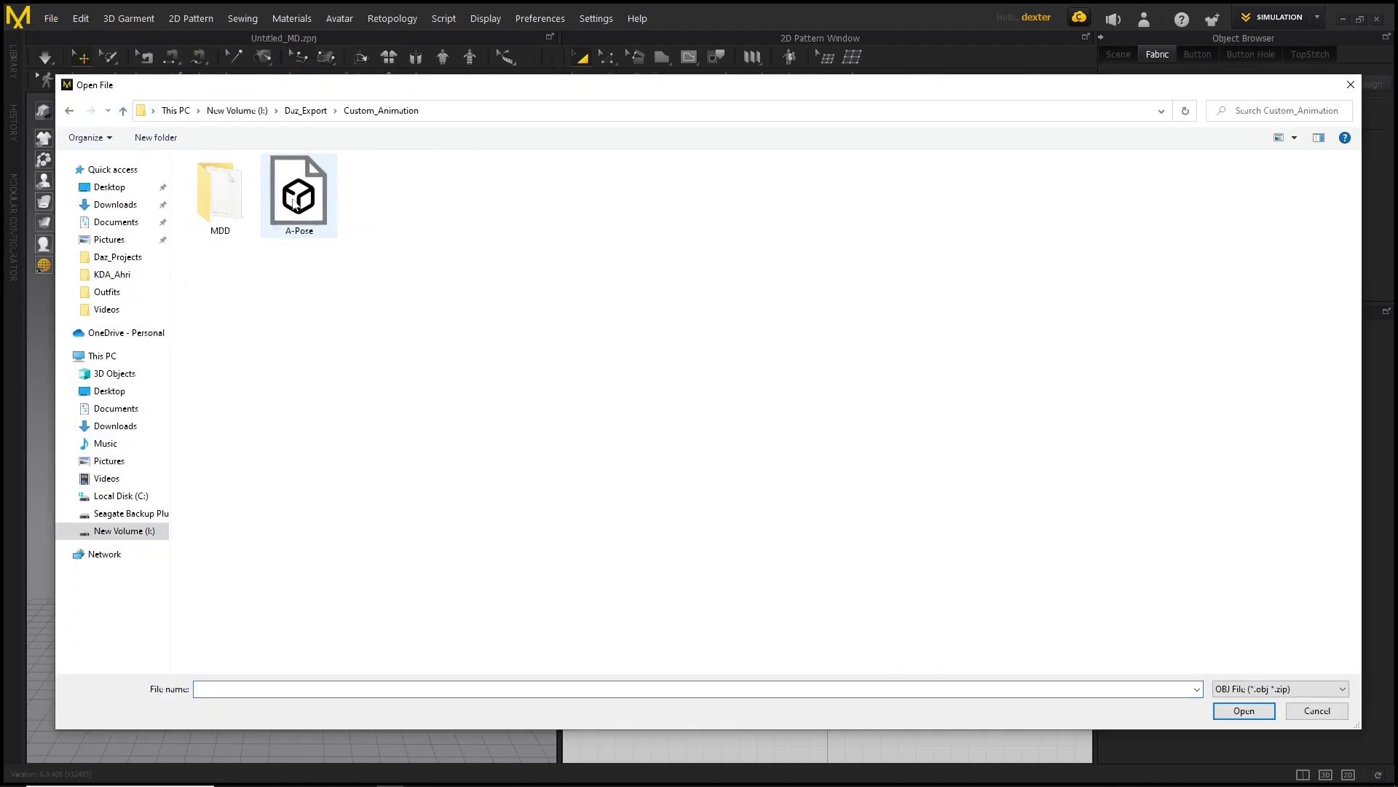
double_click(284, 201)
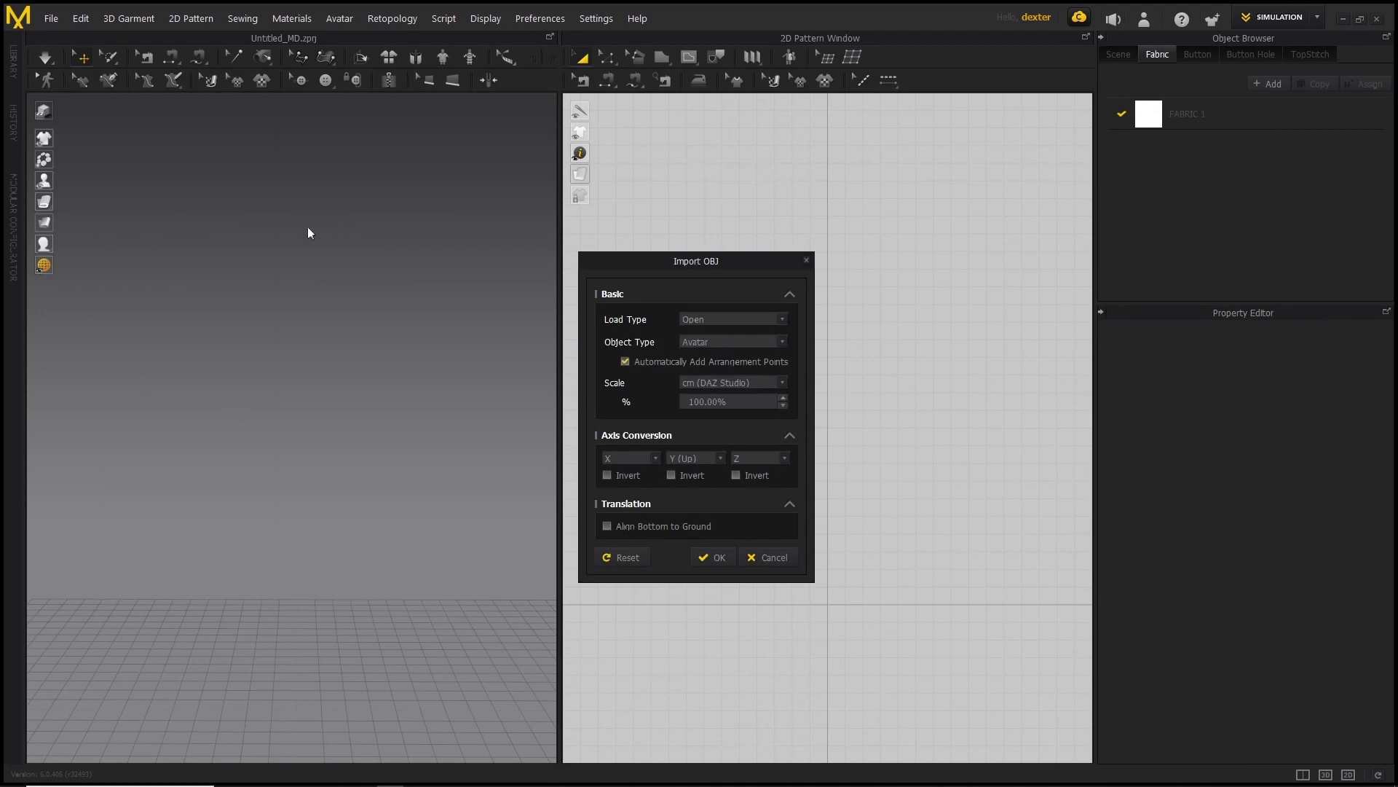
left_click(712, 560)
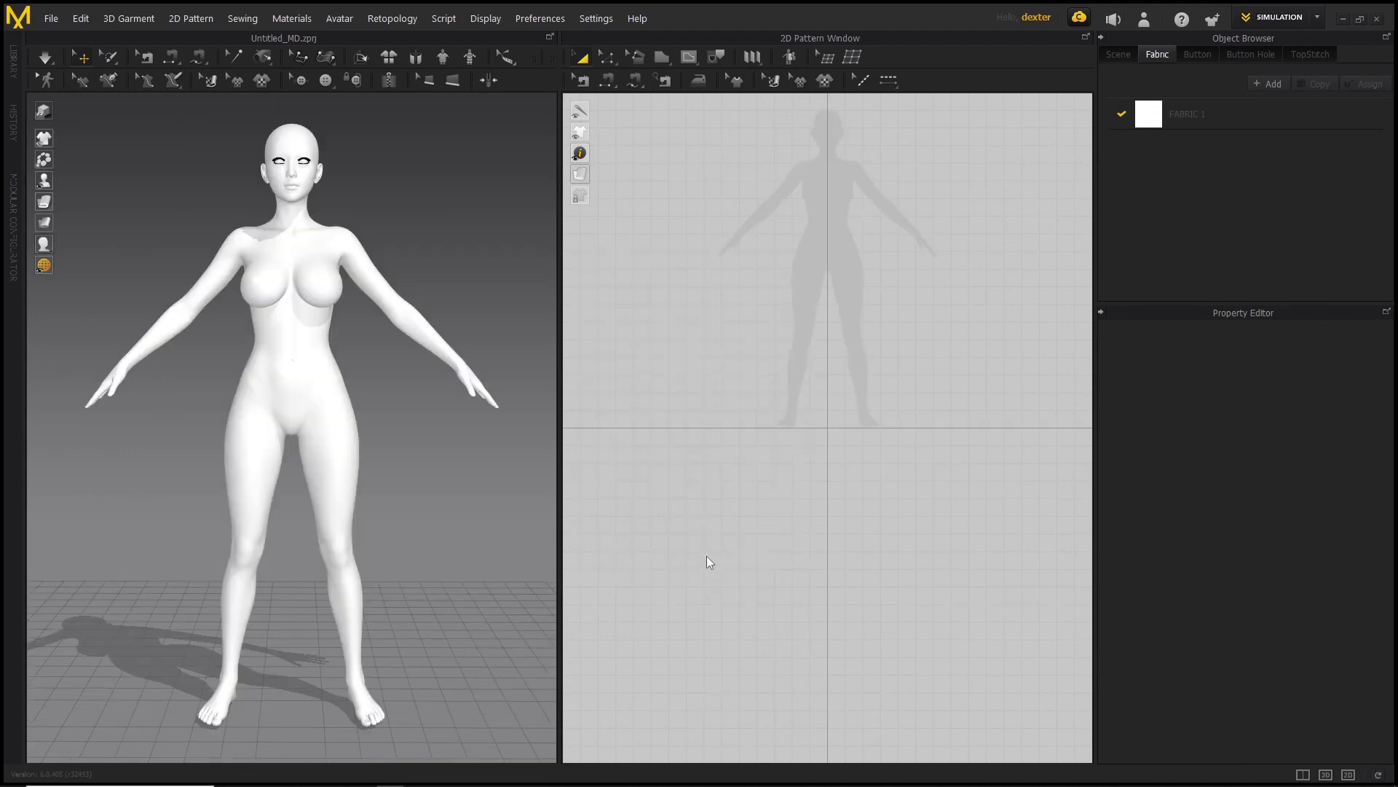
right_click_drag(421, 503, 405, 513)
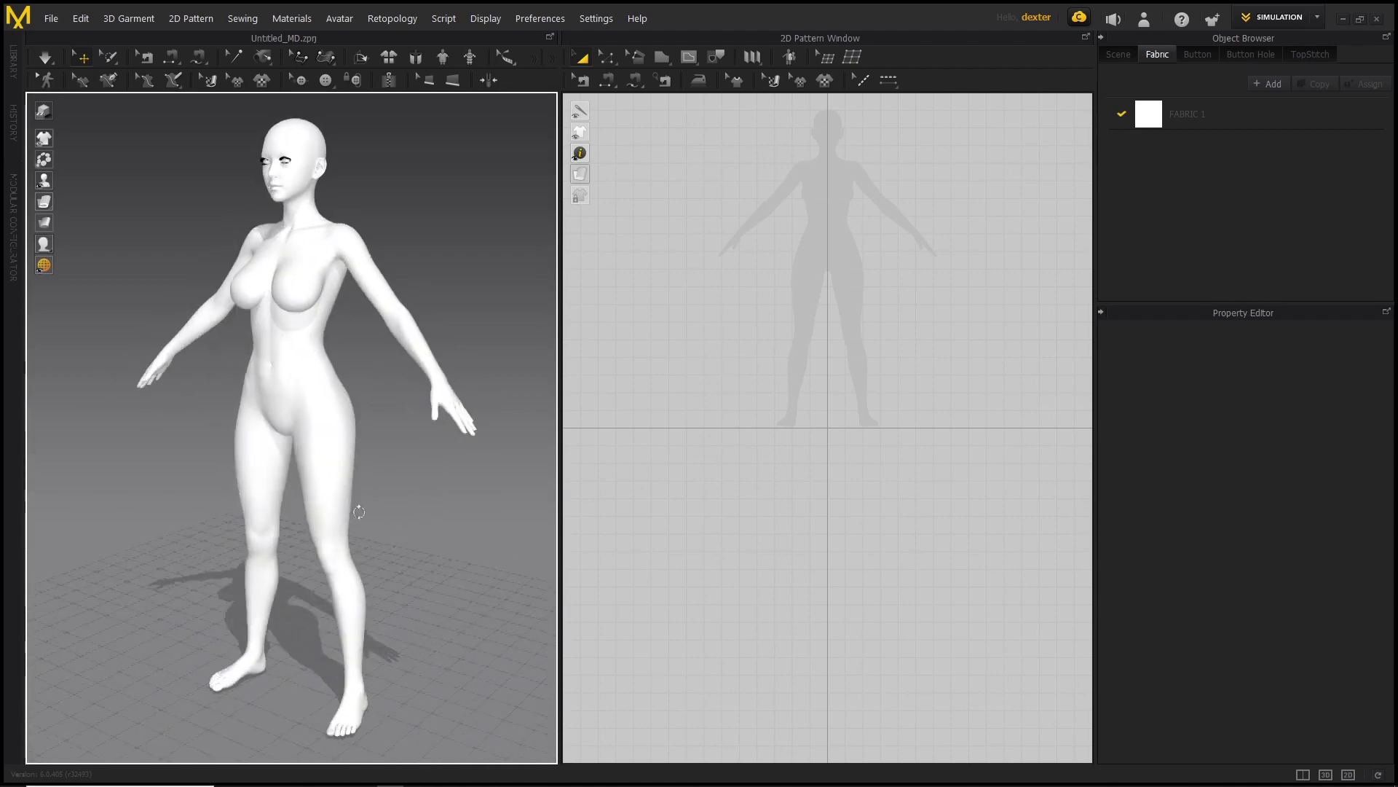
key("alt+Tab")
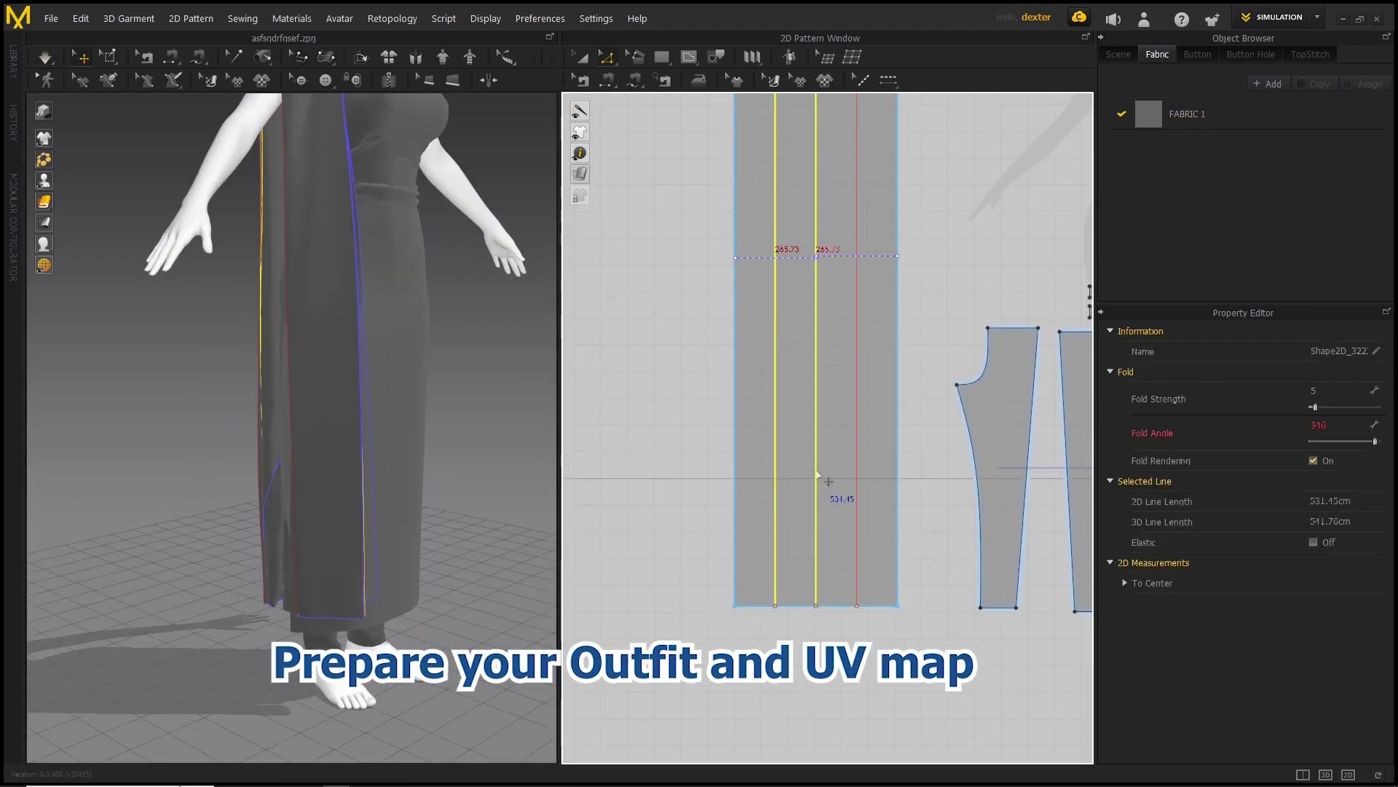
Simulate the dress settling on the avatar and view it from a three-quarter angle
key("space")
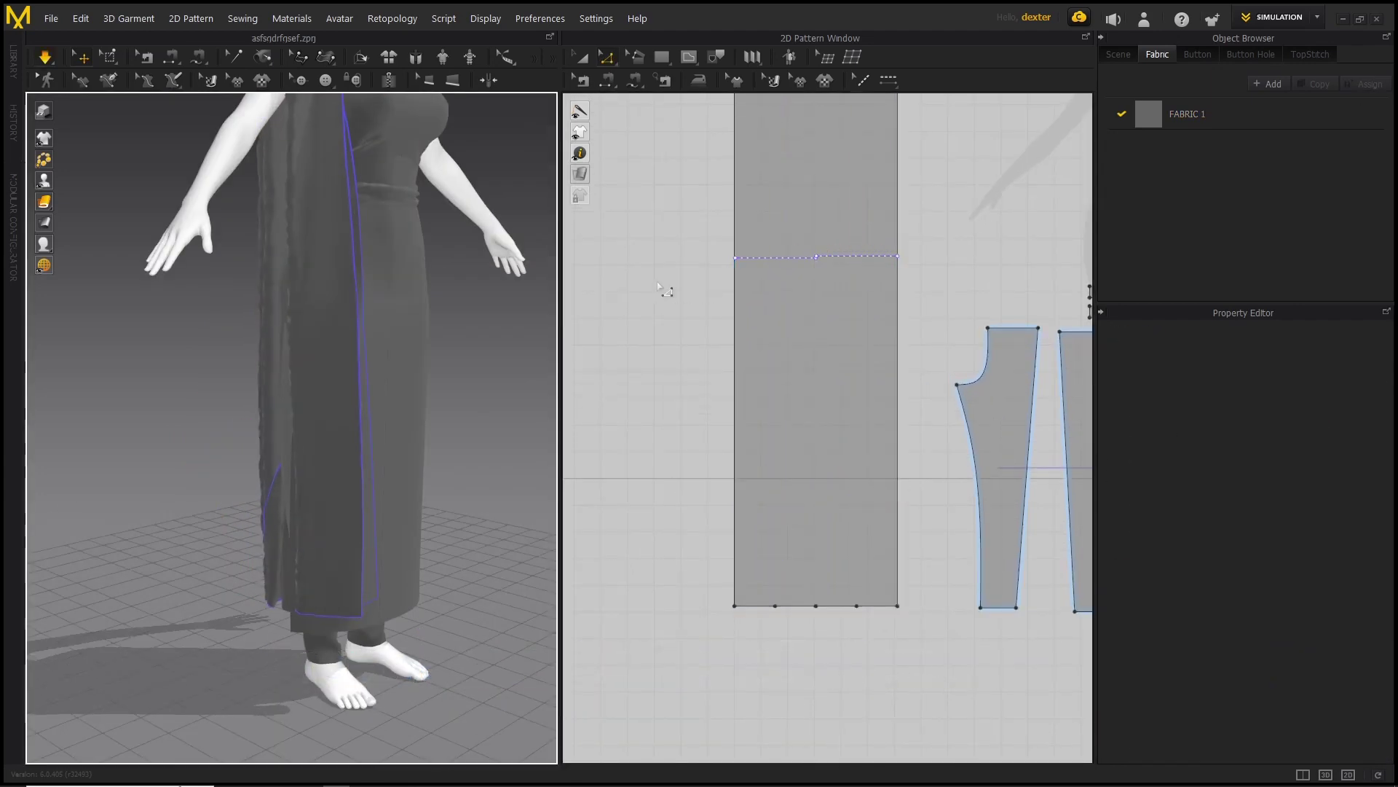
scroll(343, 505, "down", 5)
scroll(337, 537, "up", 3)
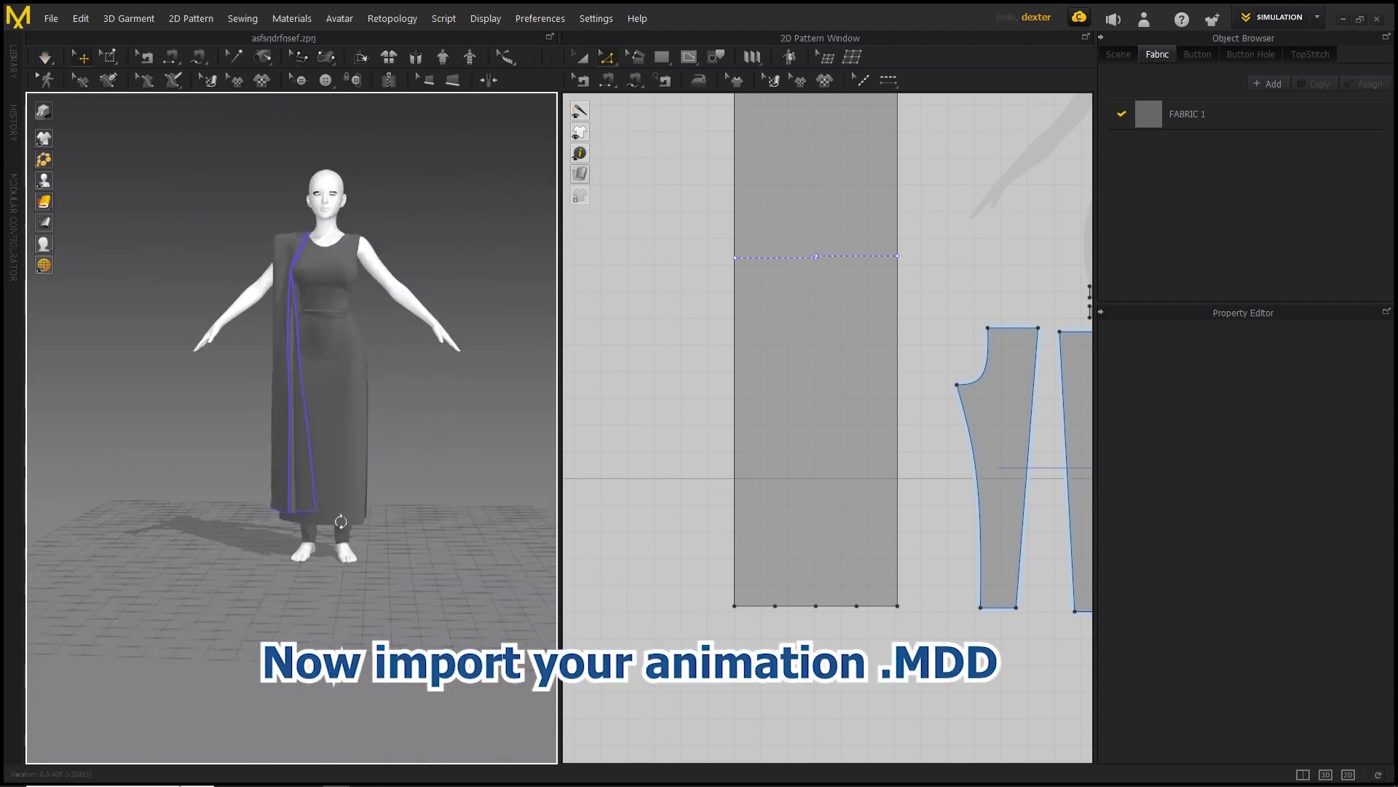
right_click_drag(337, 537, 188, 227)
Begin an MDD Cache (Standard) import and browse into the MDD folder
left_click(51, 19)
mouse_move(59, 139)
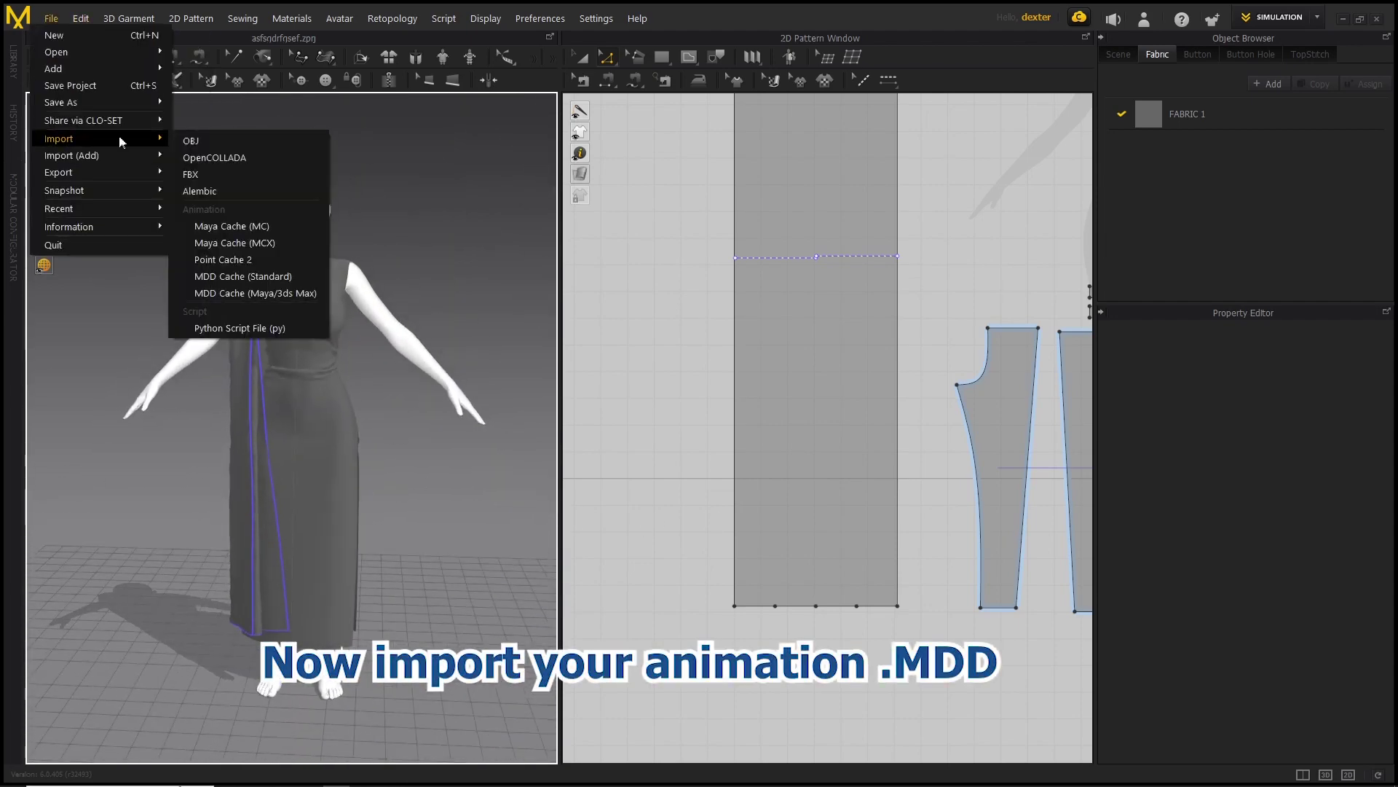
left_click(282, 278)
left_click(306, 110)
double_click(225, 192)
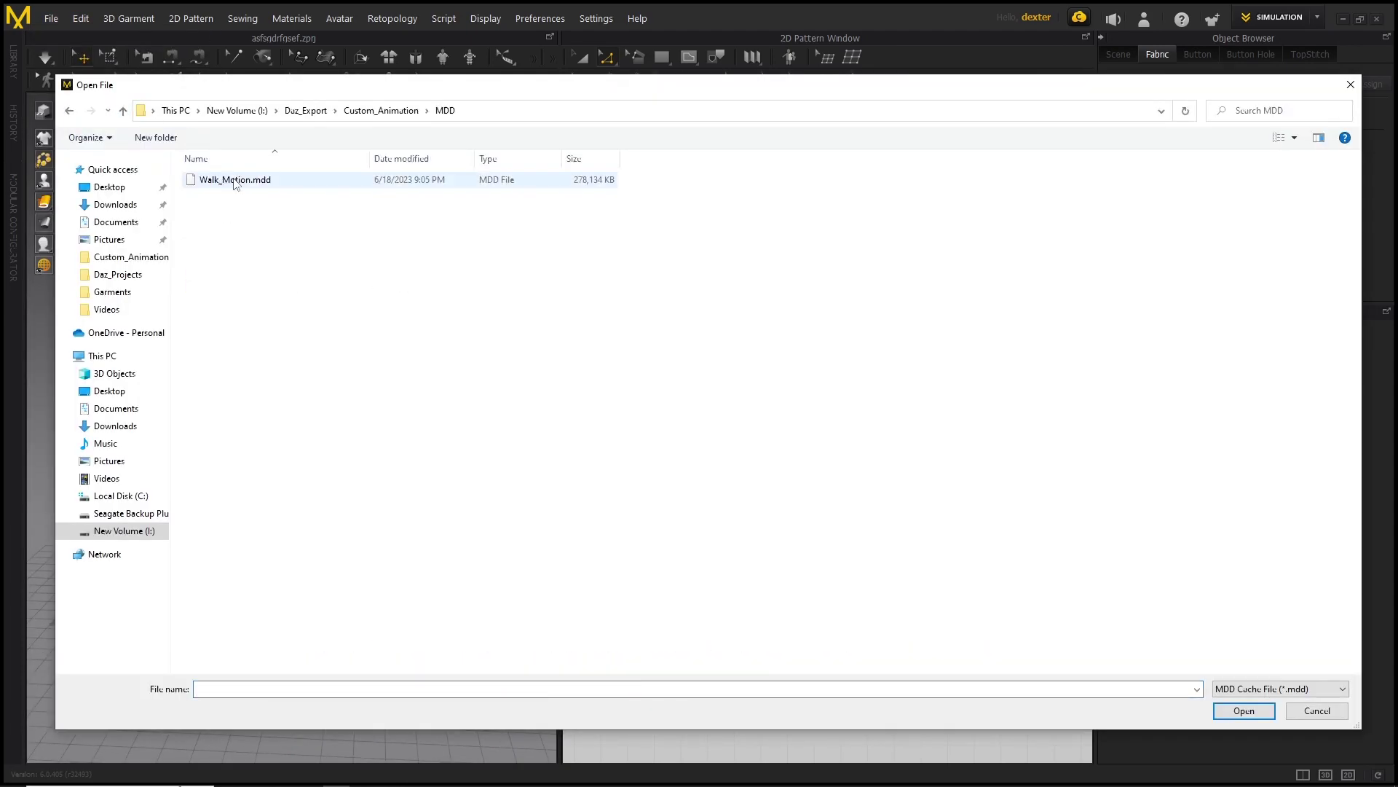
Open Walk_Motion.mdd from the MDD folder for import
left_click(1243, 713)
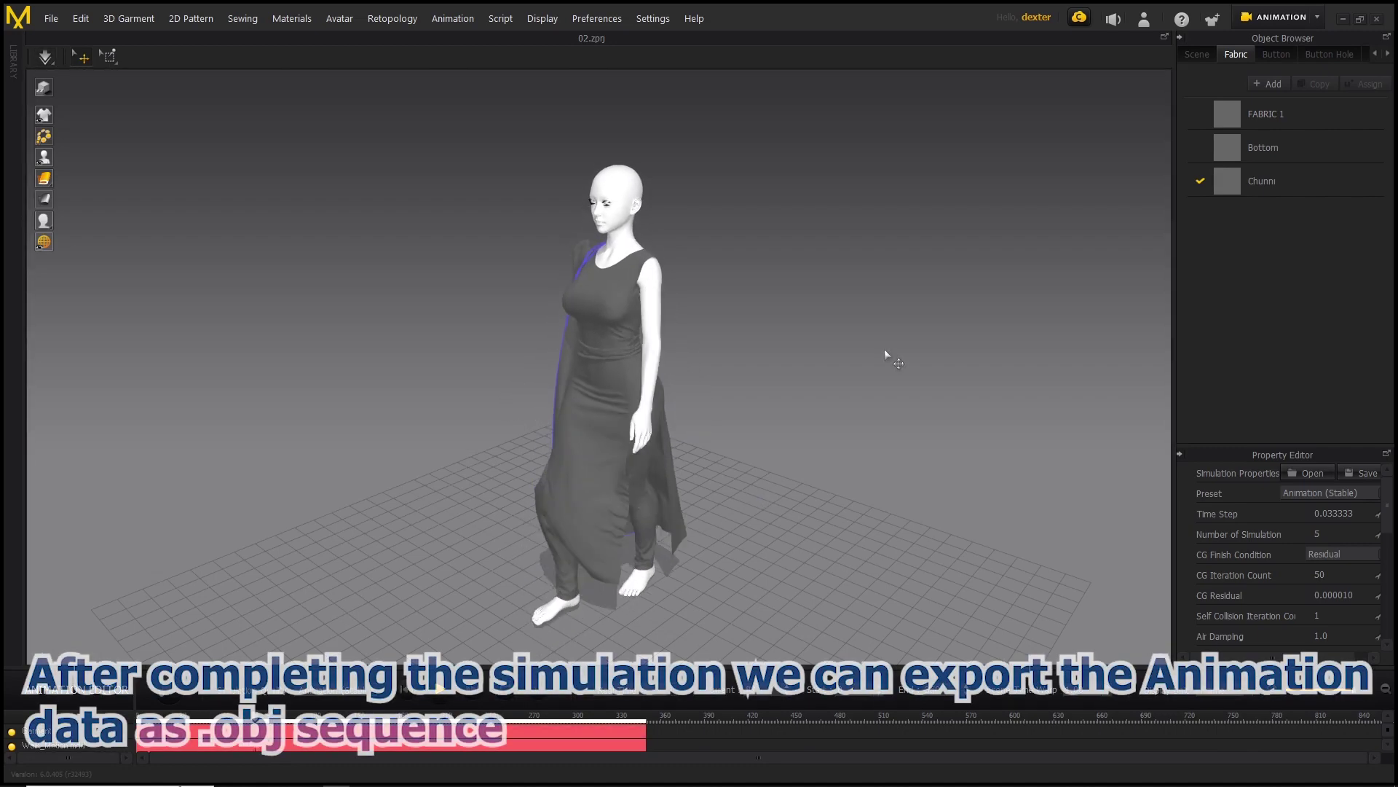
right_click_drag(880, 412, 784, 377)
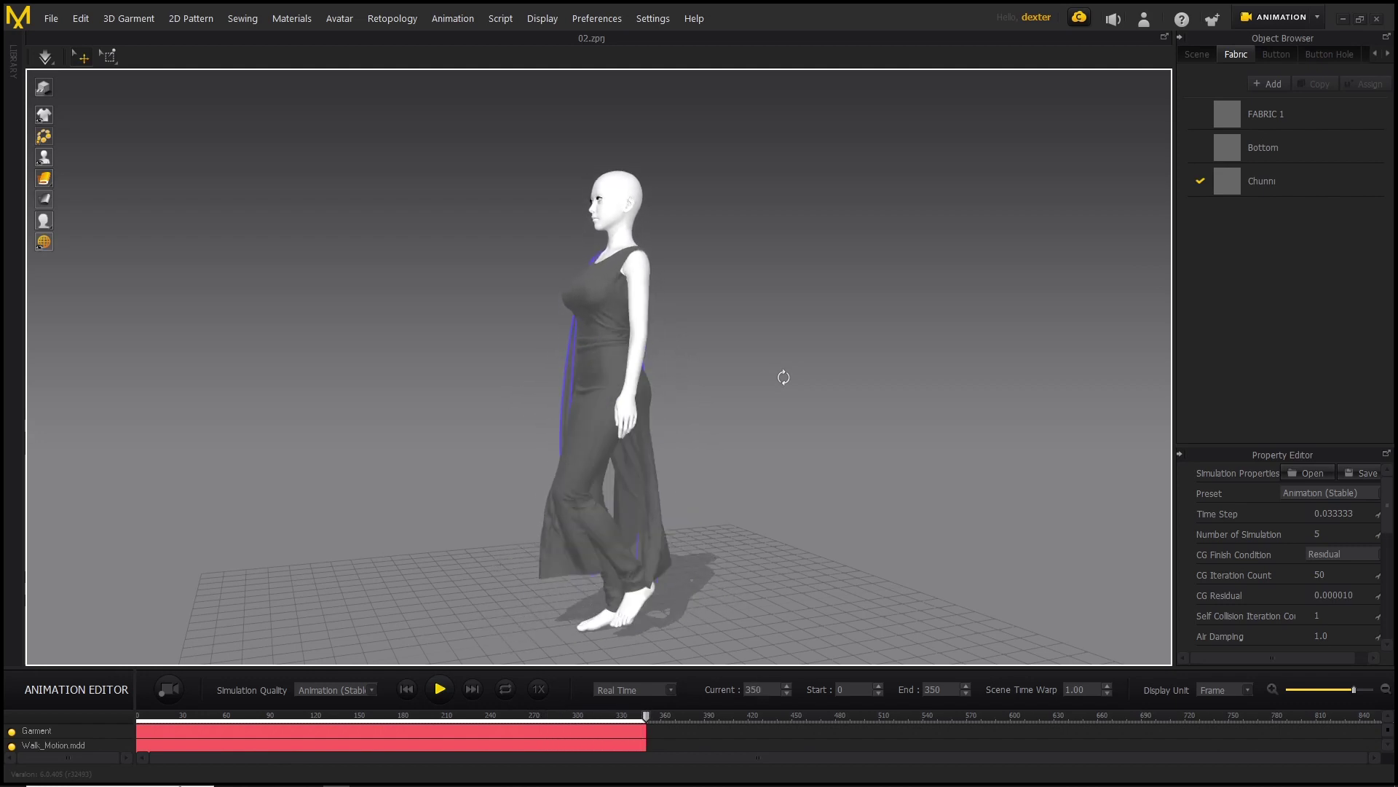
right_click_drag(783, 376, 693, 260)
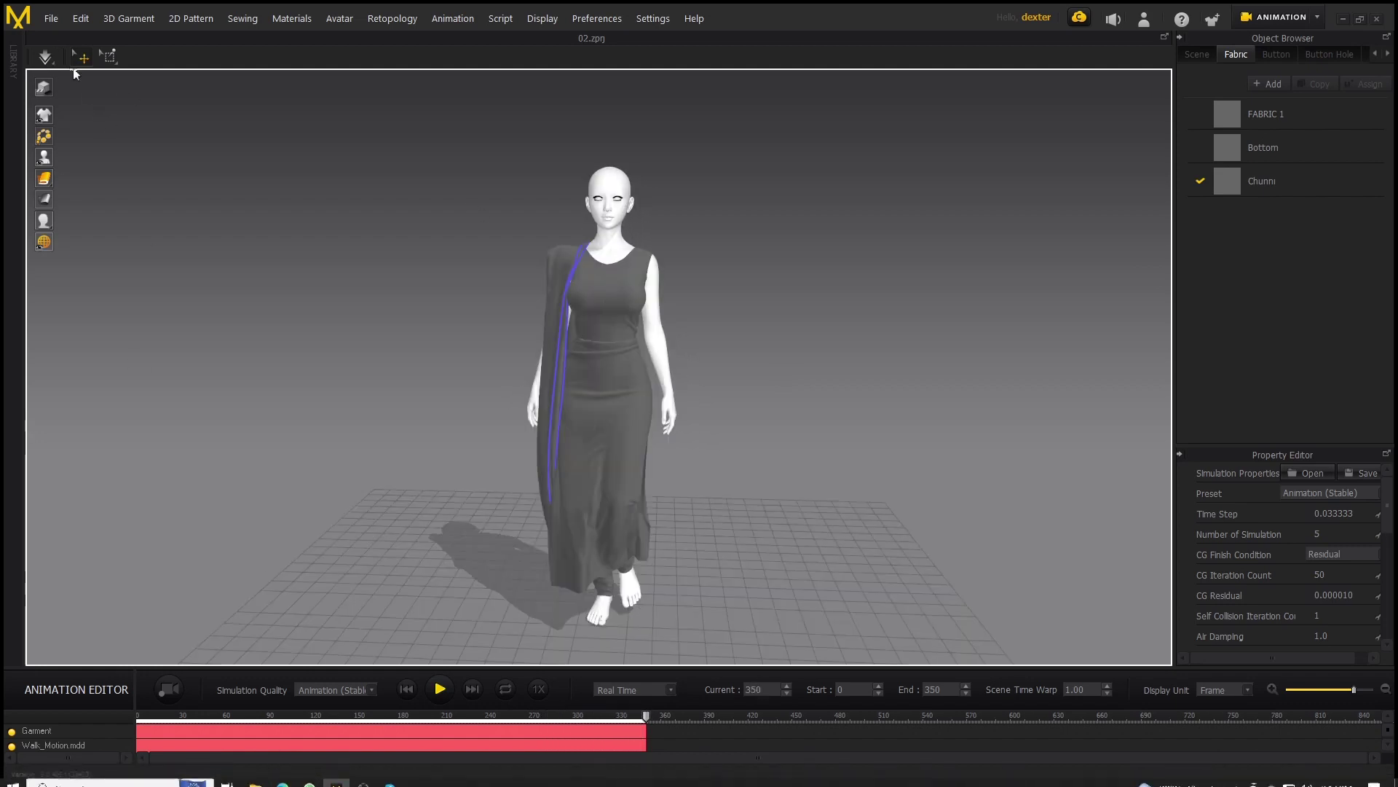
Start an OBJ Sequence export and navigate into the Obj_sequence folder
left_click(51, 19)
mouse_move(59, 172)
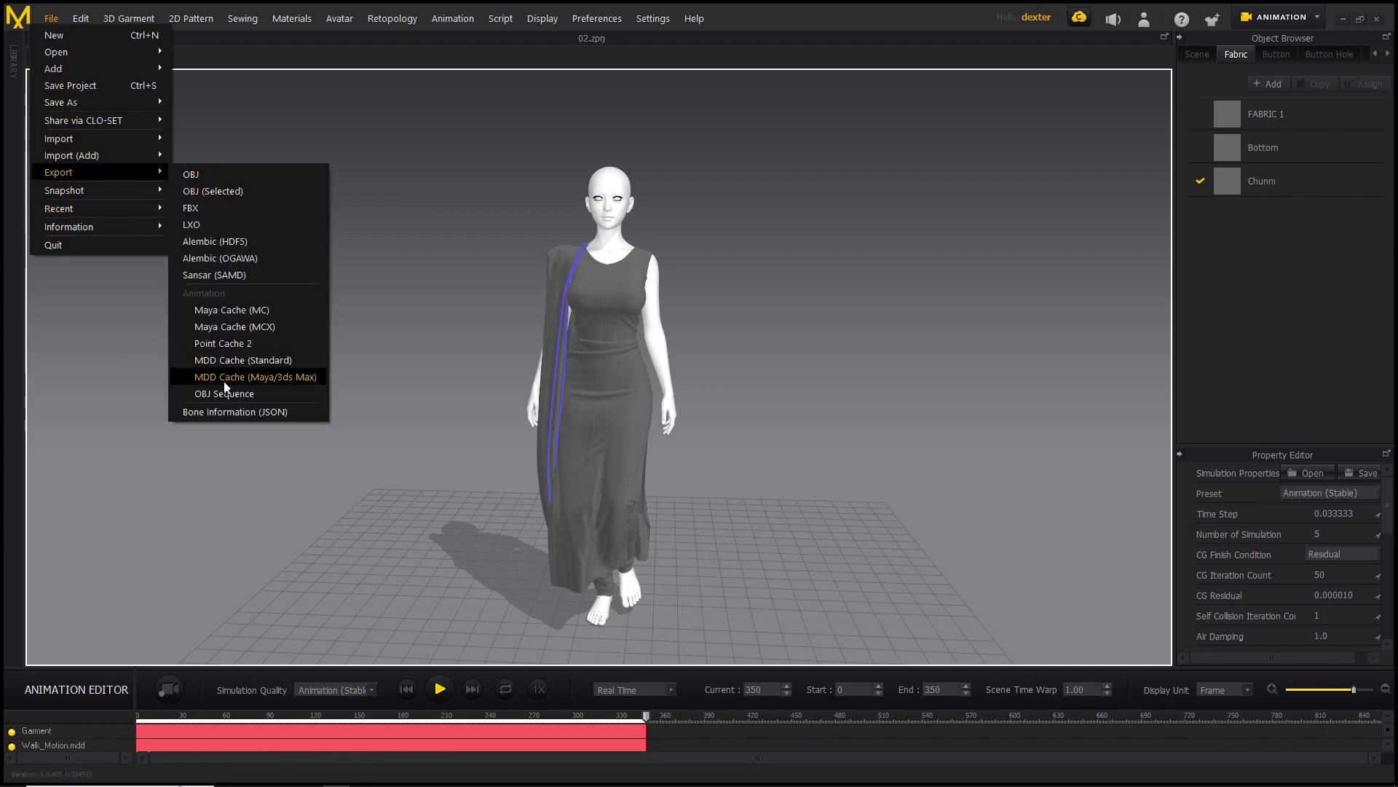
left_click(264, 395)
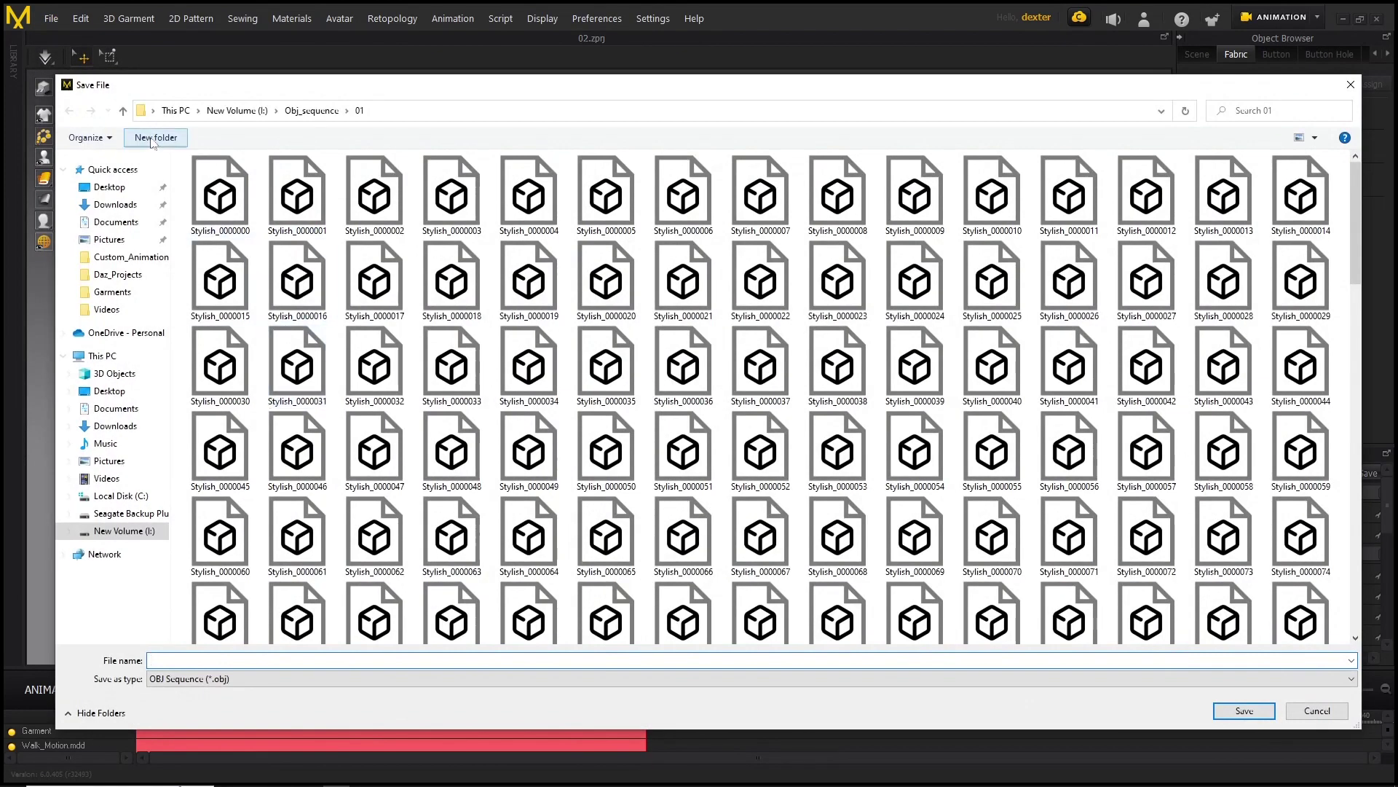
left_click(122, 113)
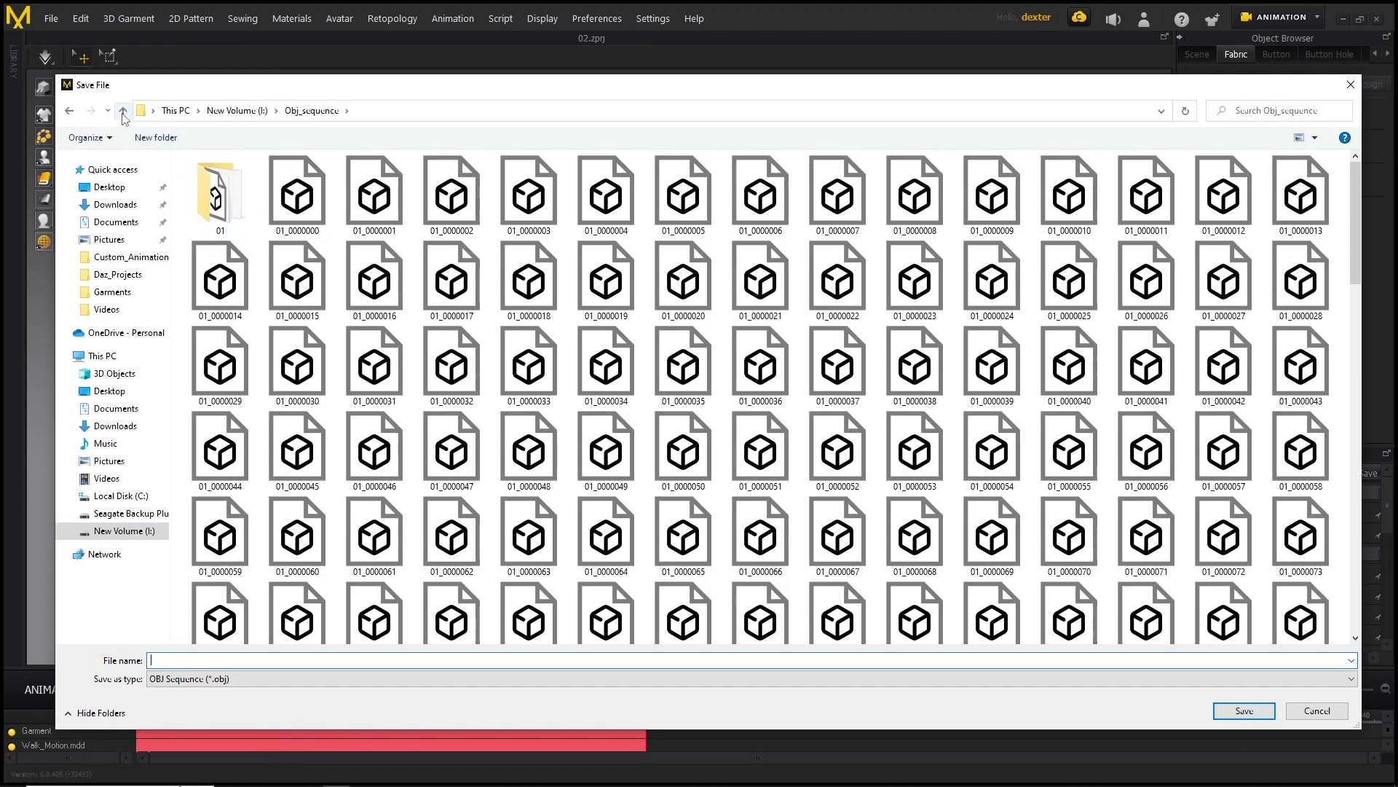
left_click(122, 112)
double_click(276, 397)
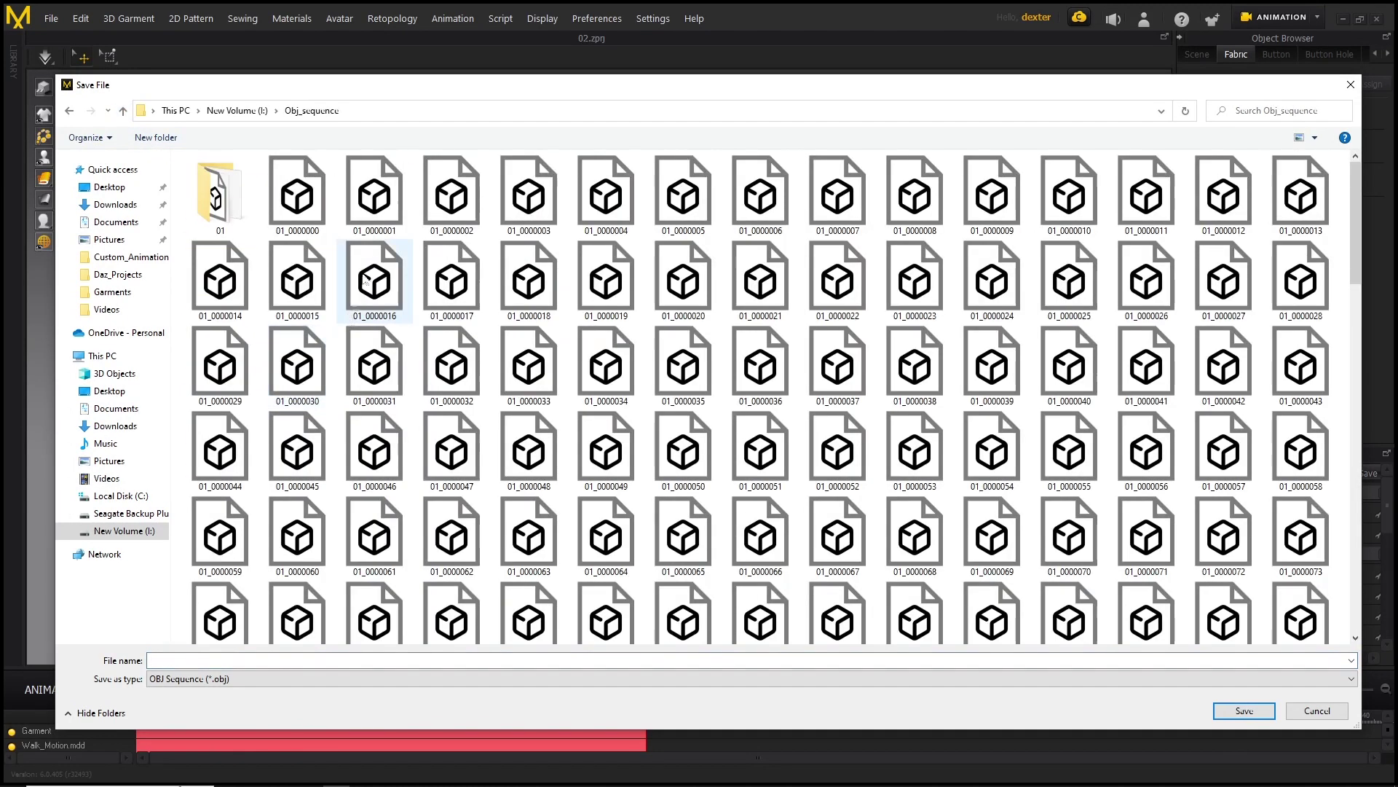
Save into a new Suit folder with unified UVs and avatars excluded
right_click(415, 245)
left_click(573, 416)
type("Suit")
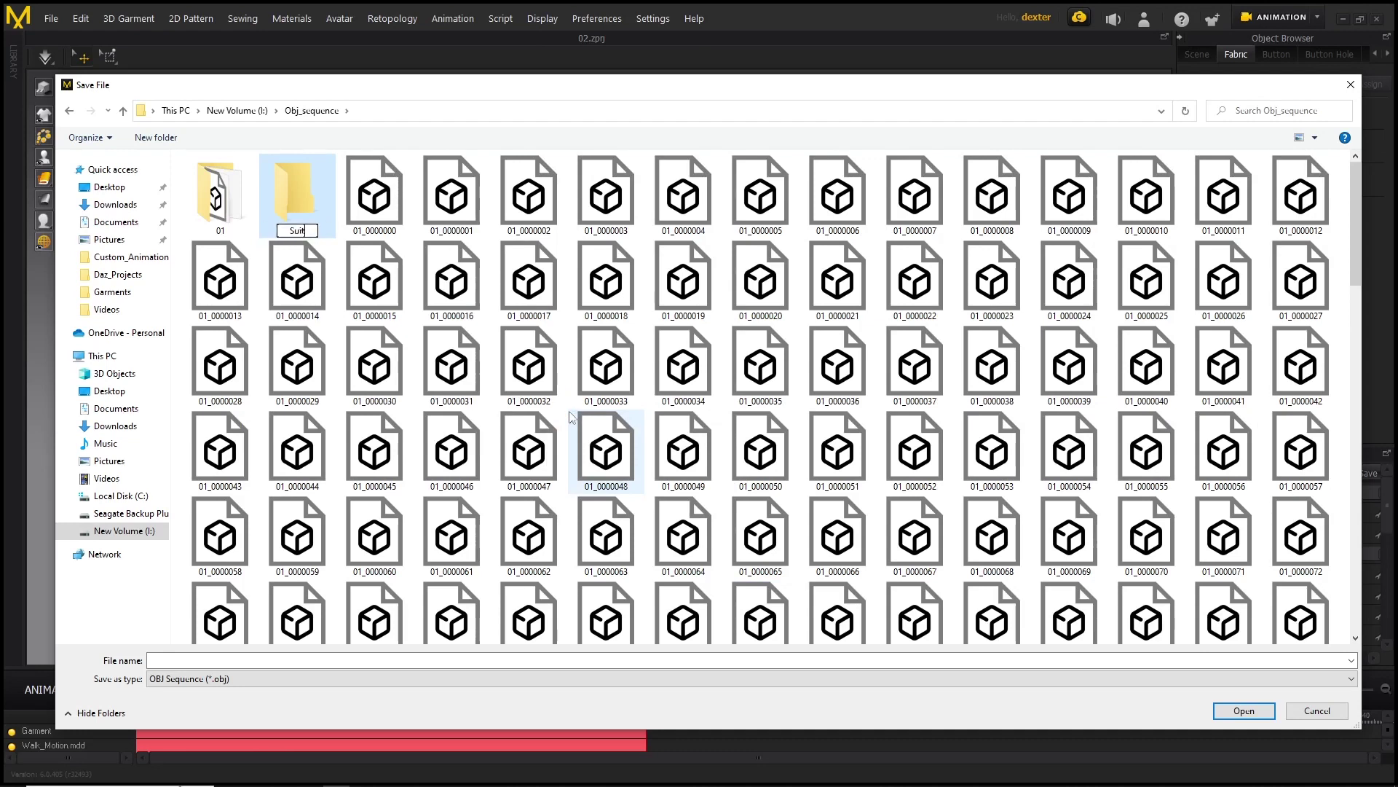
key("Return")
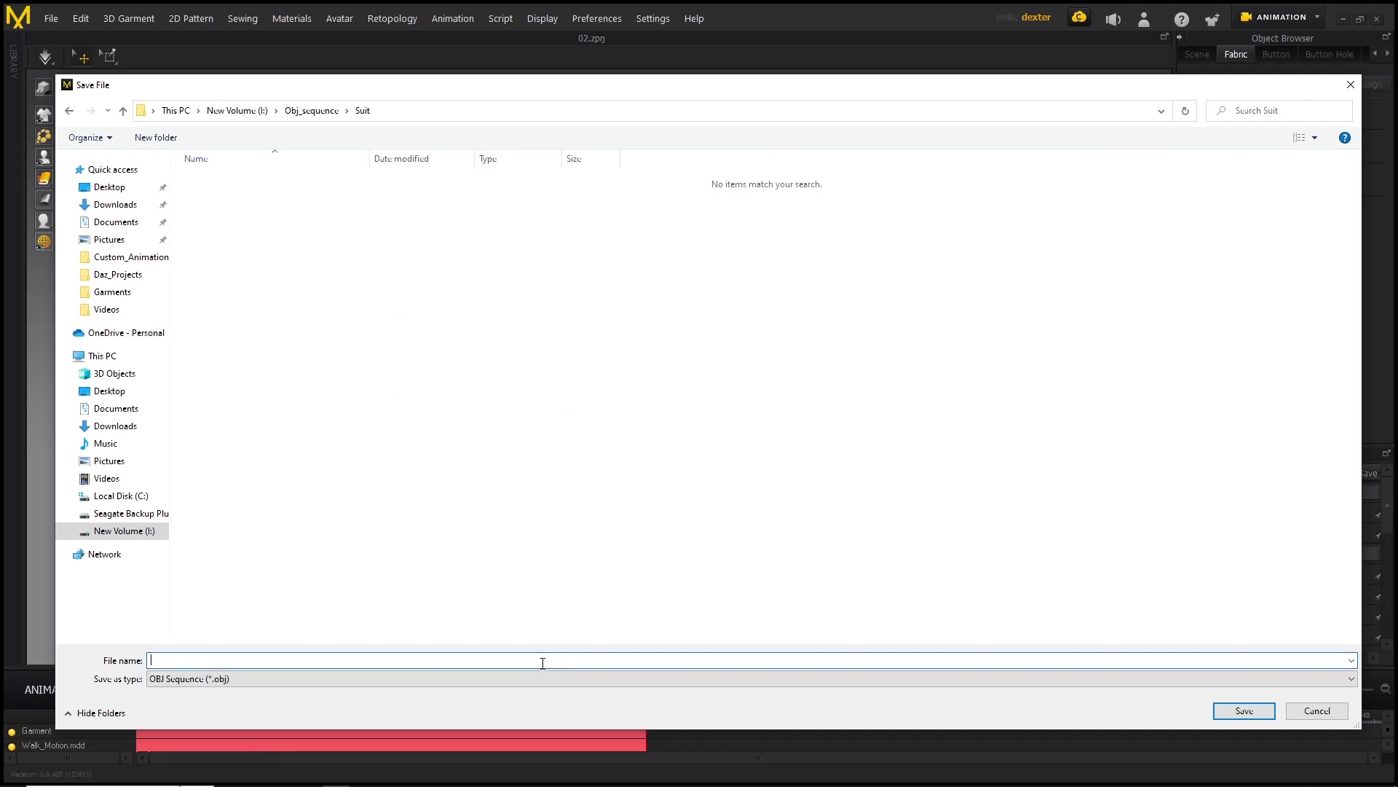
type("01")
left_click(1263, 710)
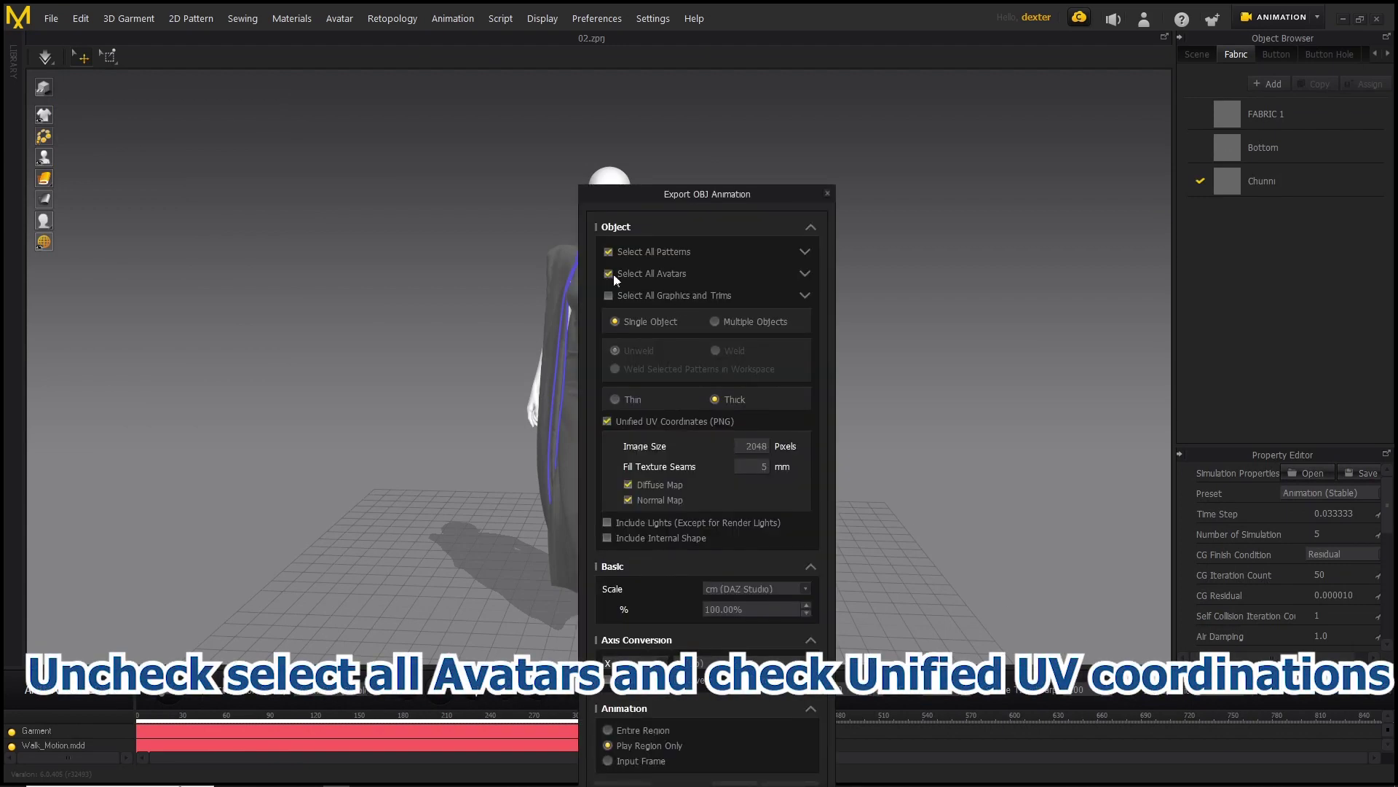
left_click_drag(701, 211, 703, 149)
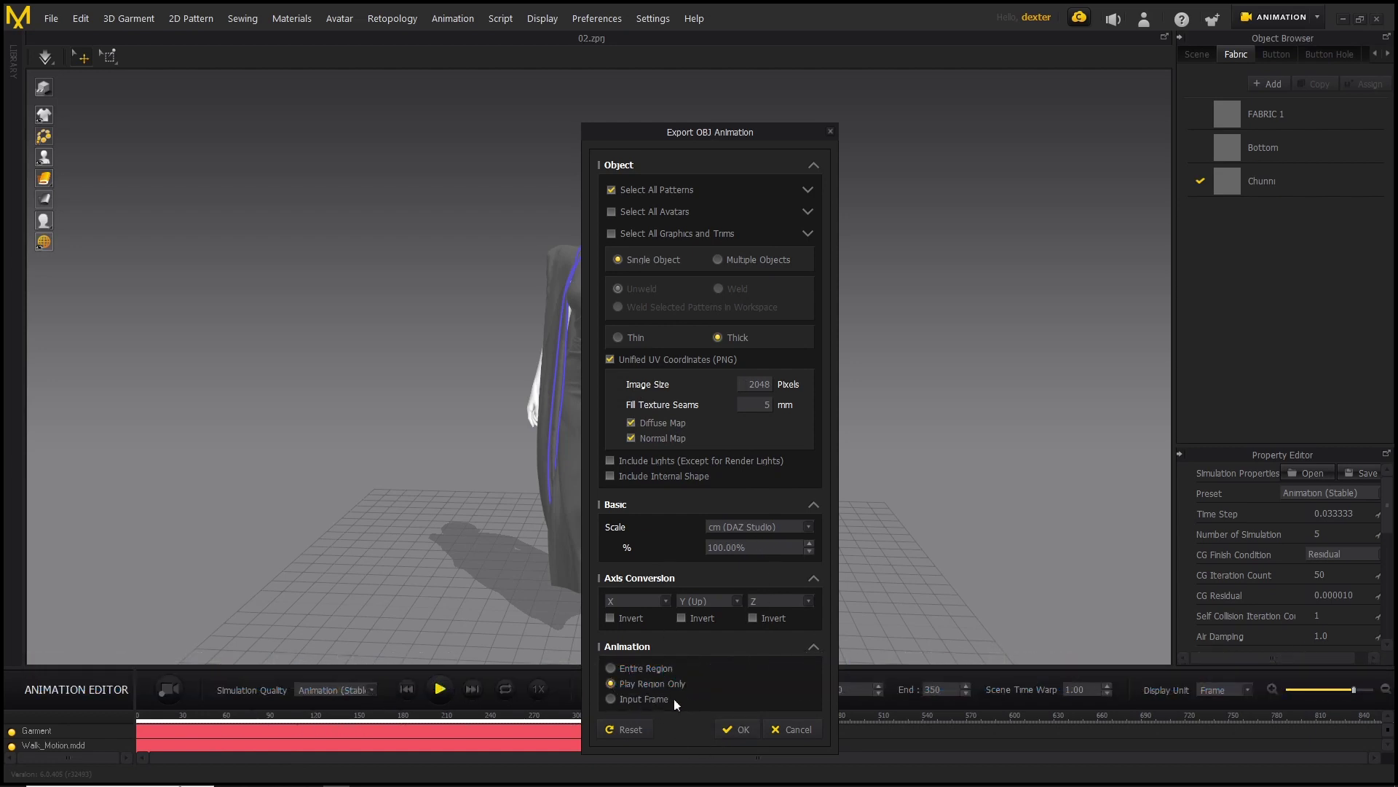
left_click(735, 731)
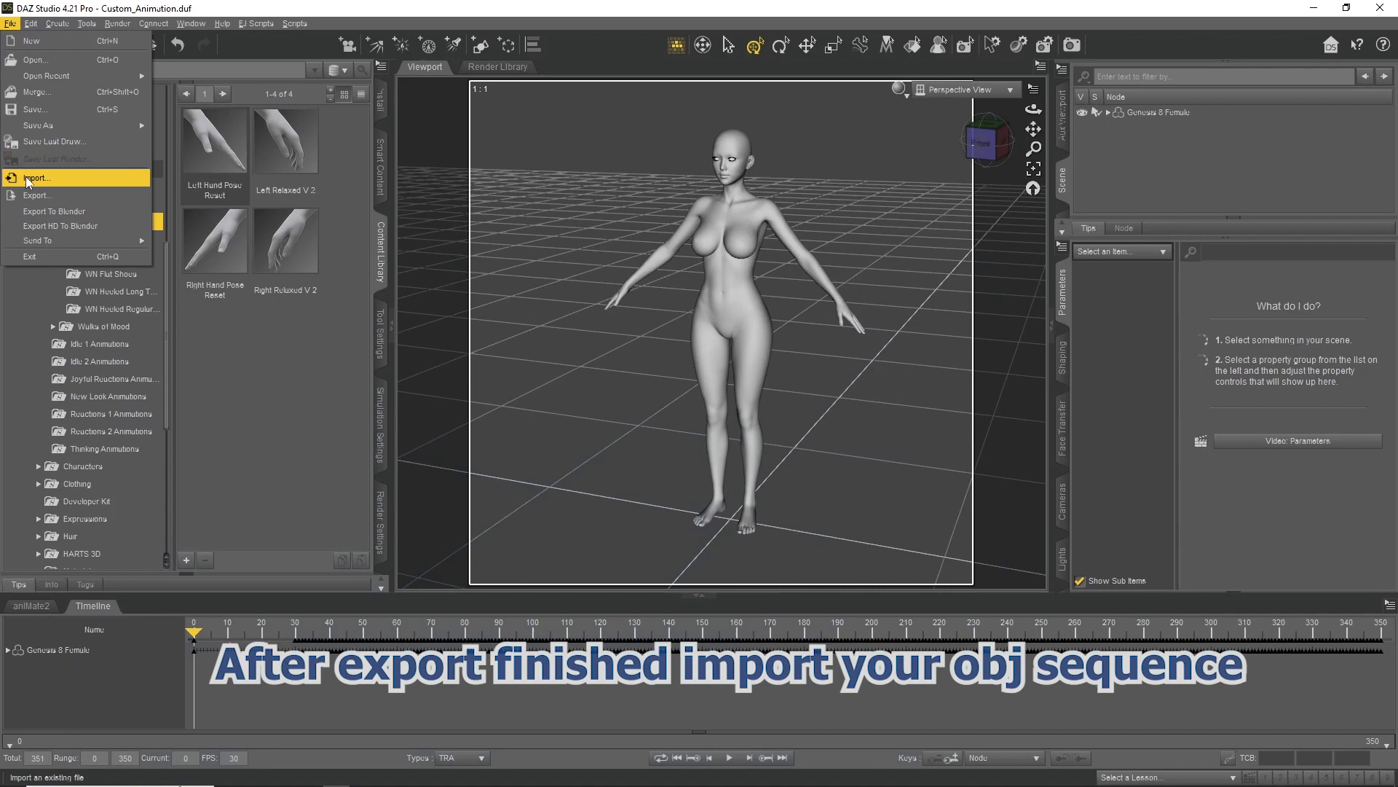
Import frame 01_0000000 as the dress using the DAZ Studio scale preset
left_click(34, 178)
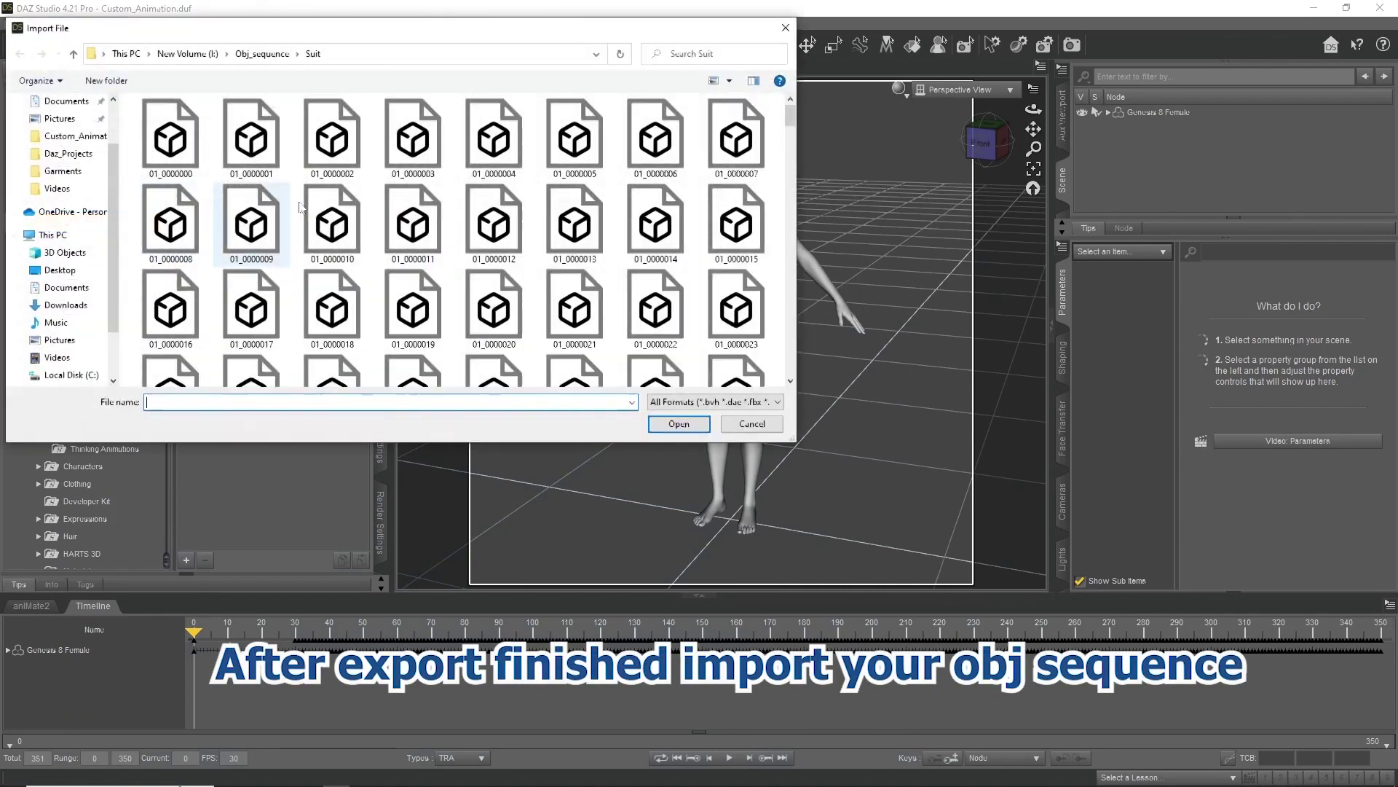
left_click(188, 149)
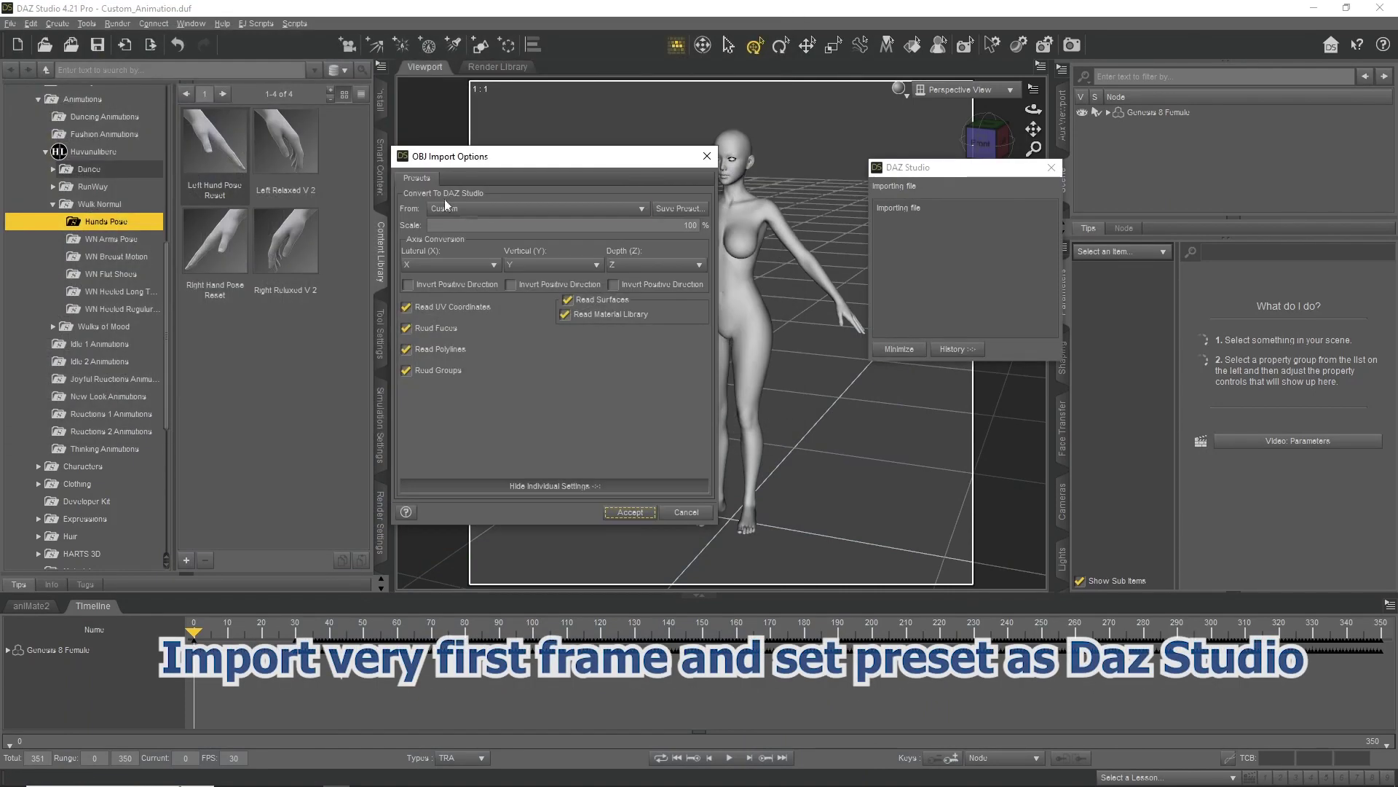
left_click(484, 209)
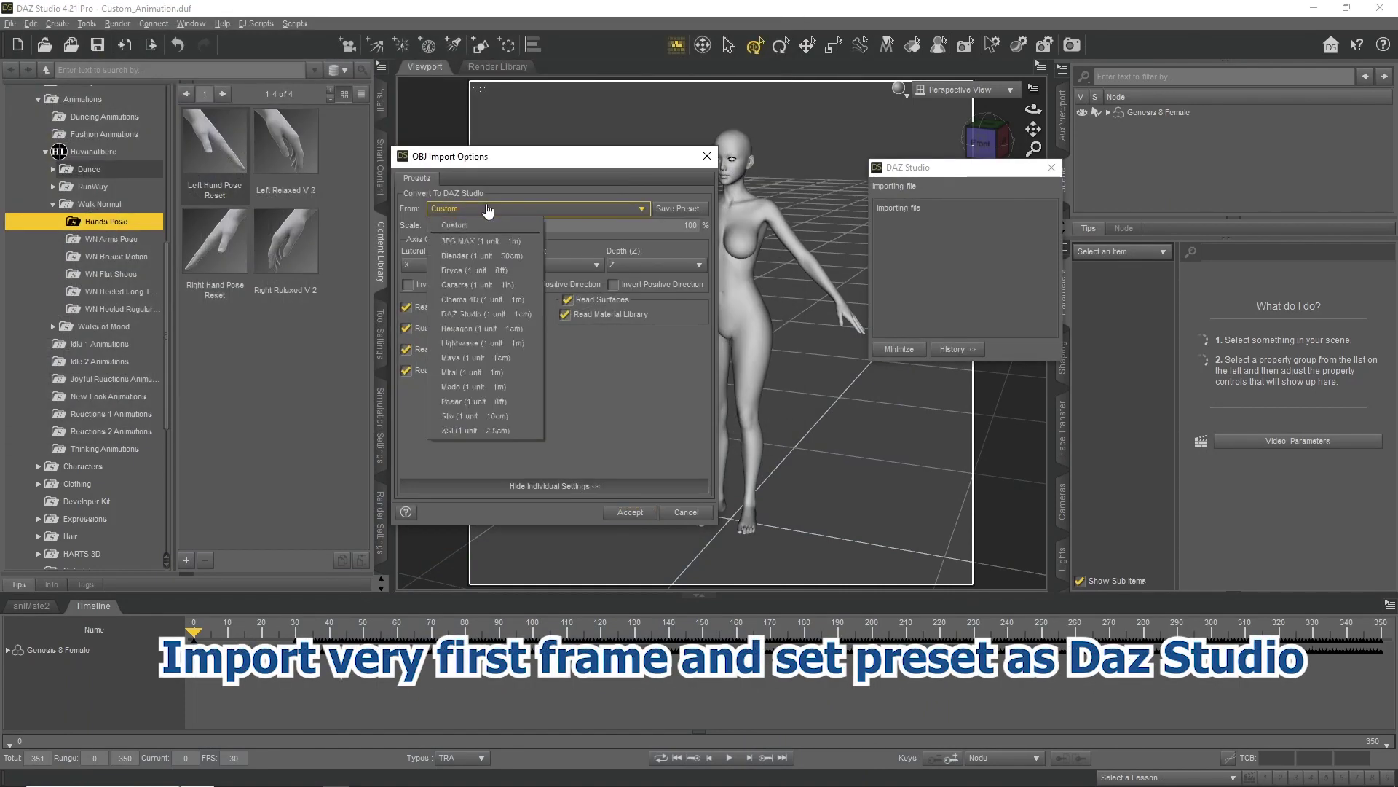
left_click(485, 314)
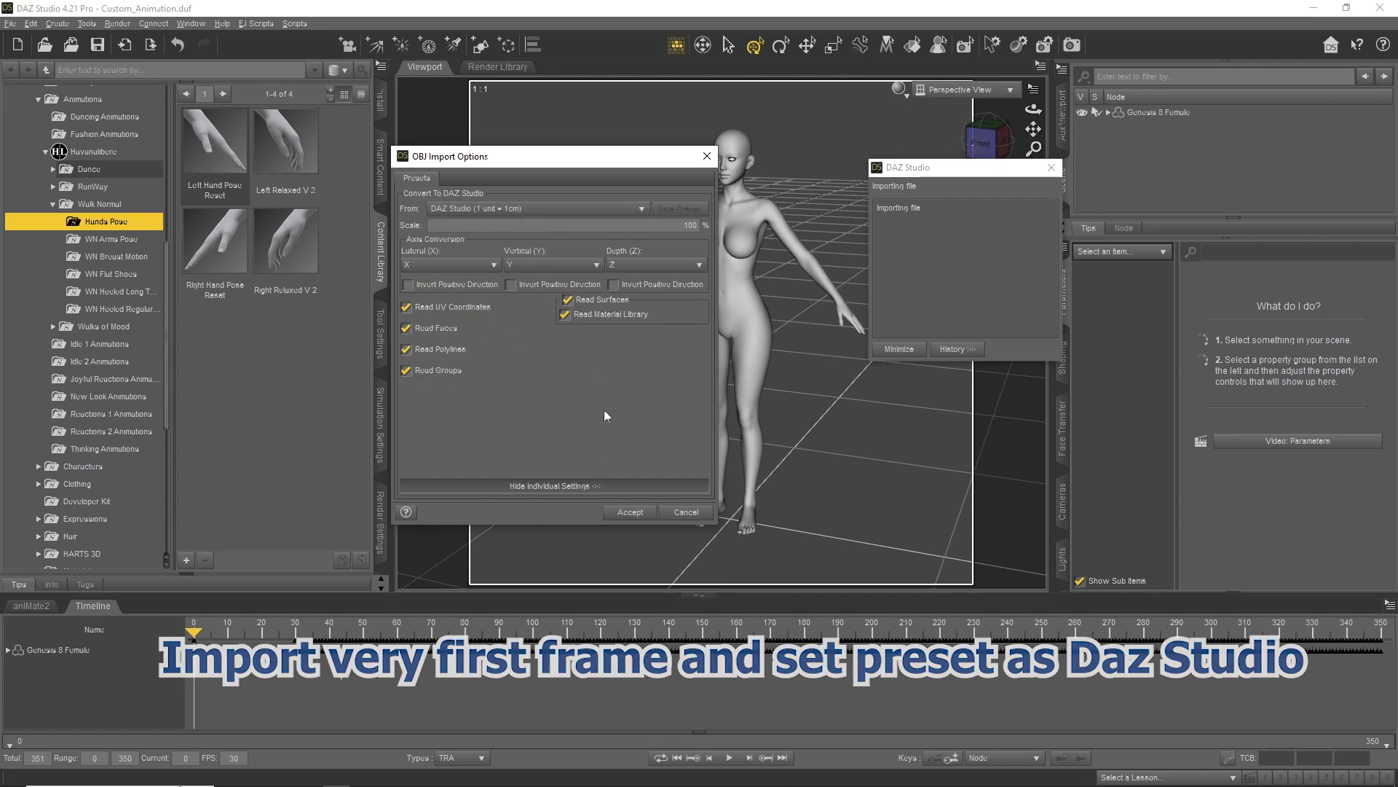
left_click(630, 511)
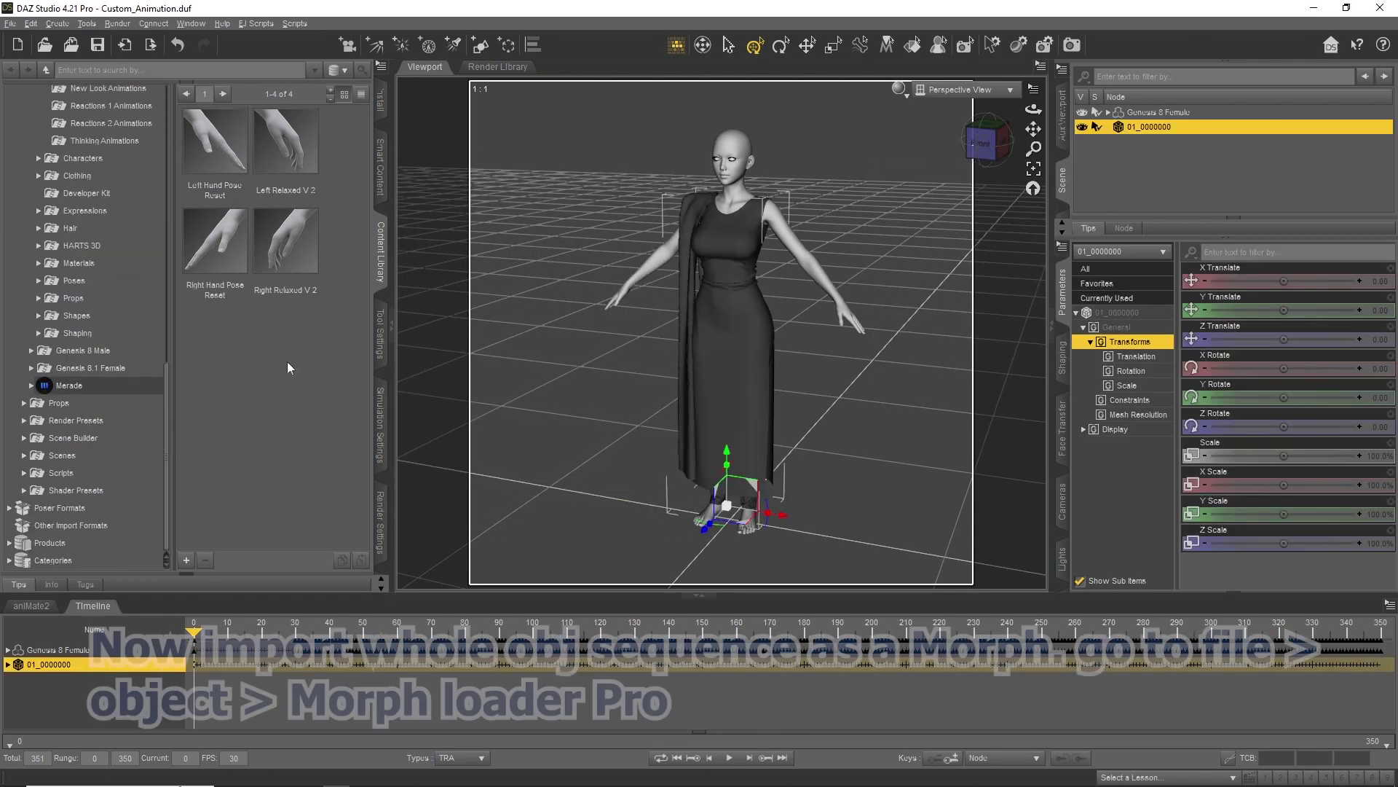
scroll(115, 377, "down", 2)
left_click(32, 23)
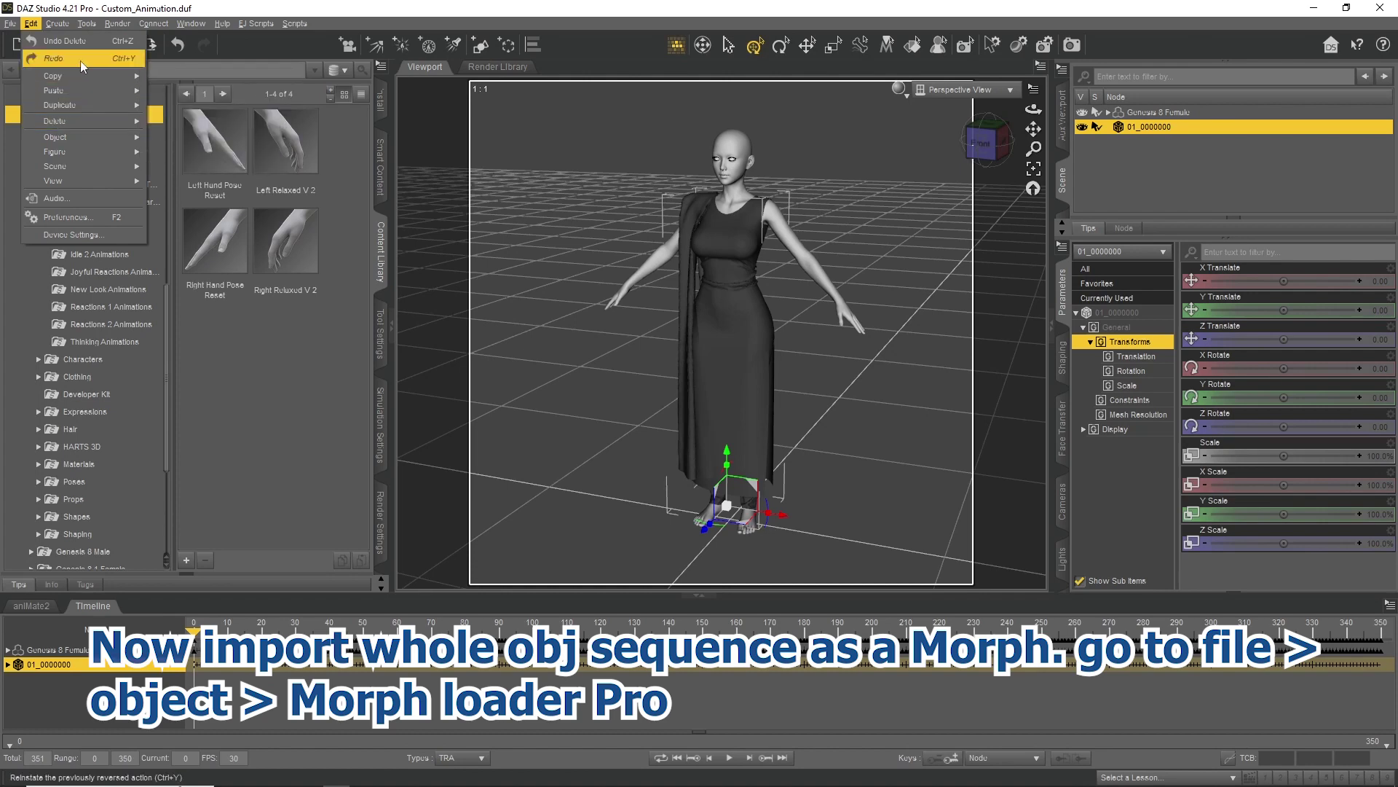
mouse_move(55, 137)
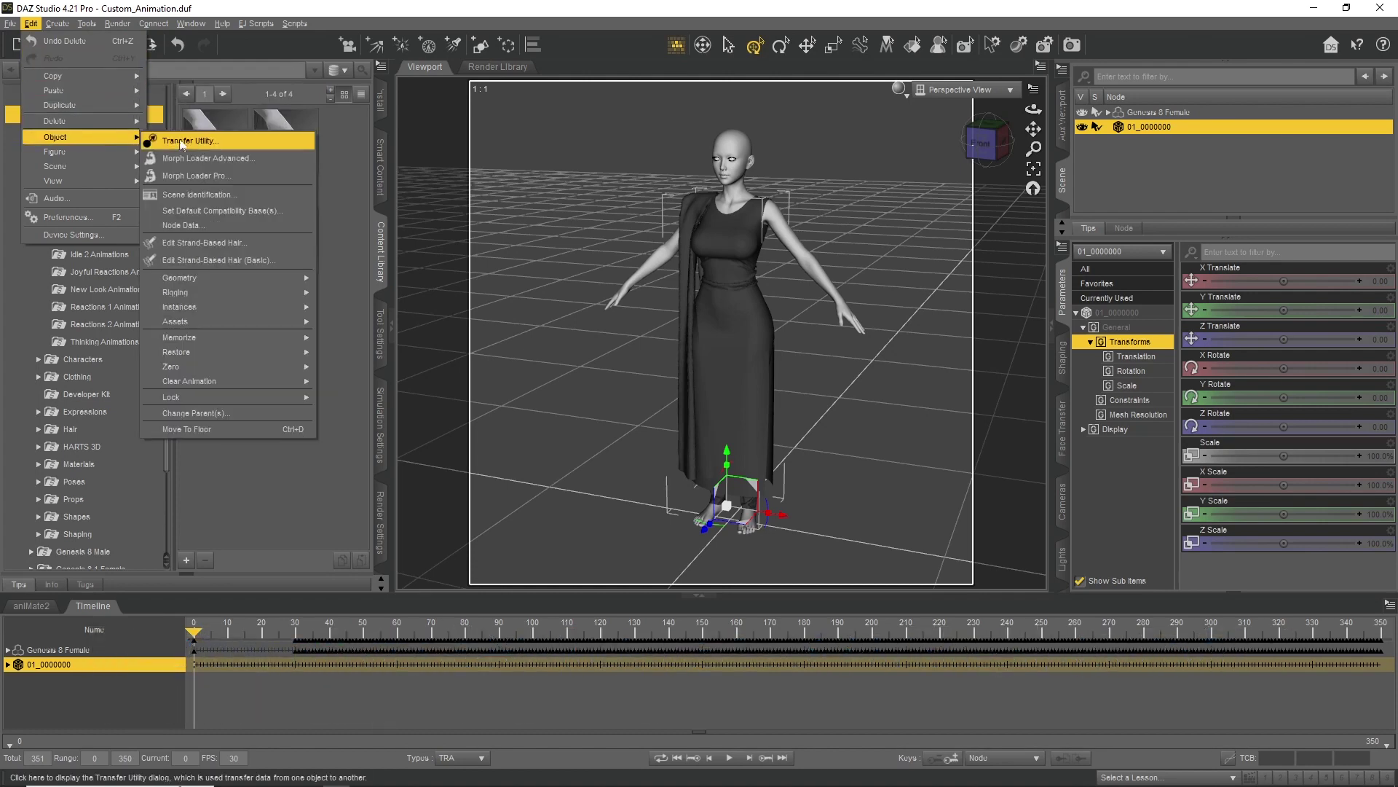
Load all I:/Obj_sequence/Suit OBJs 01_0000000–01_0000350 onto the dress with Morph Loader Pro
left_click(222, 176)
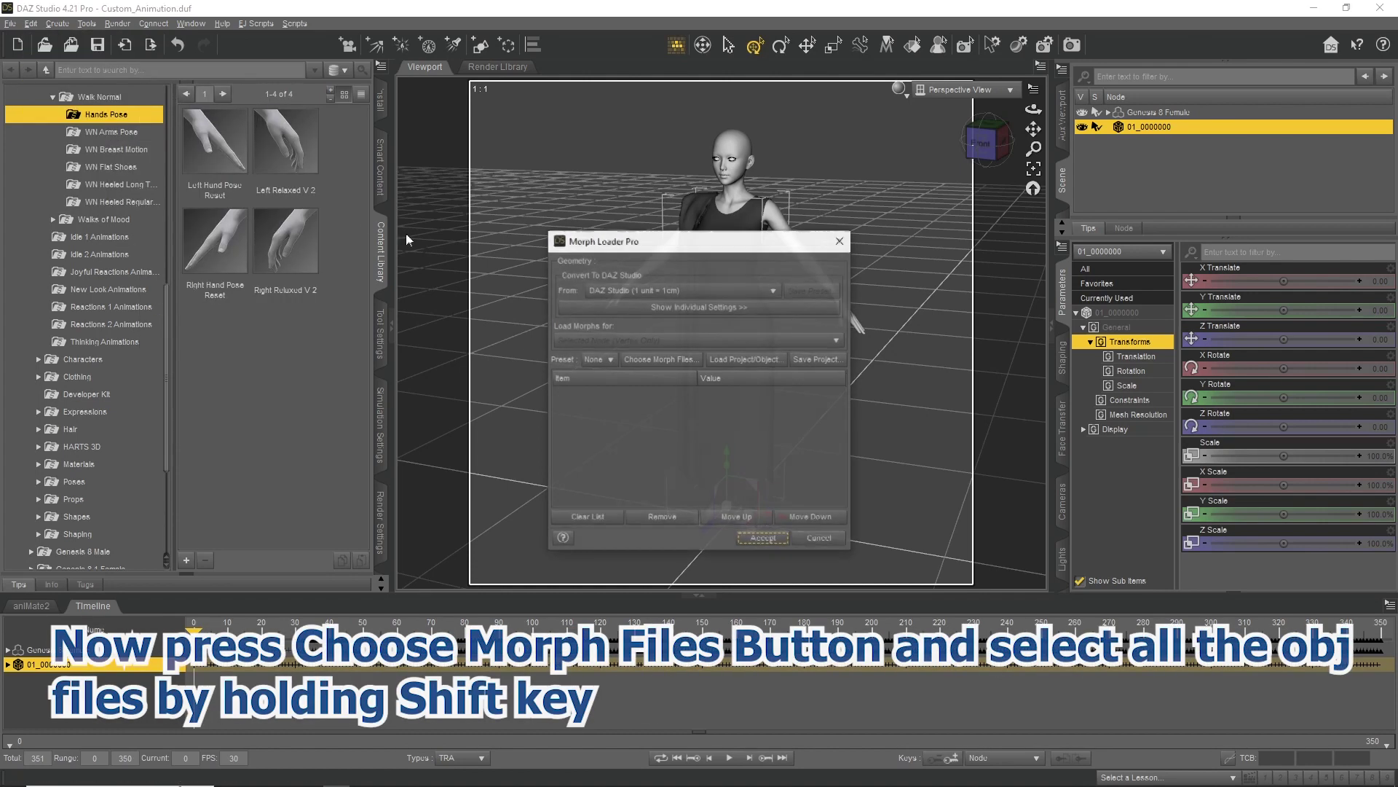
left_click(657, 361)
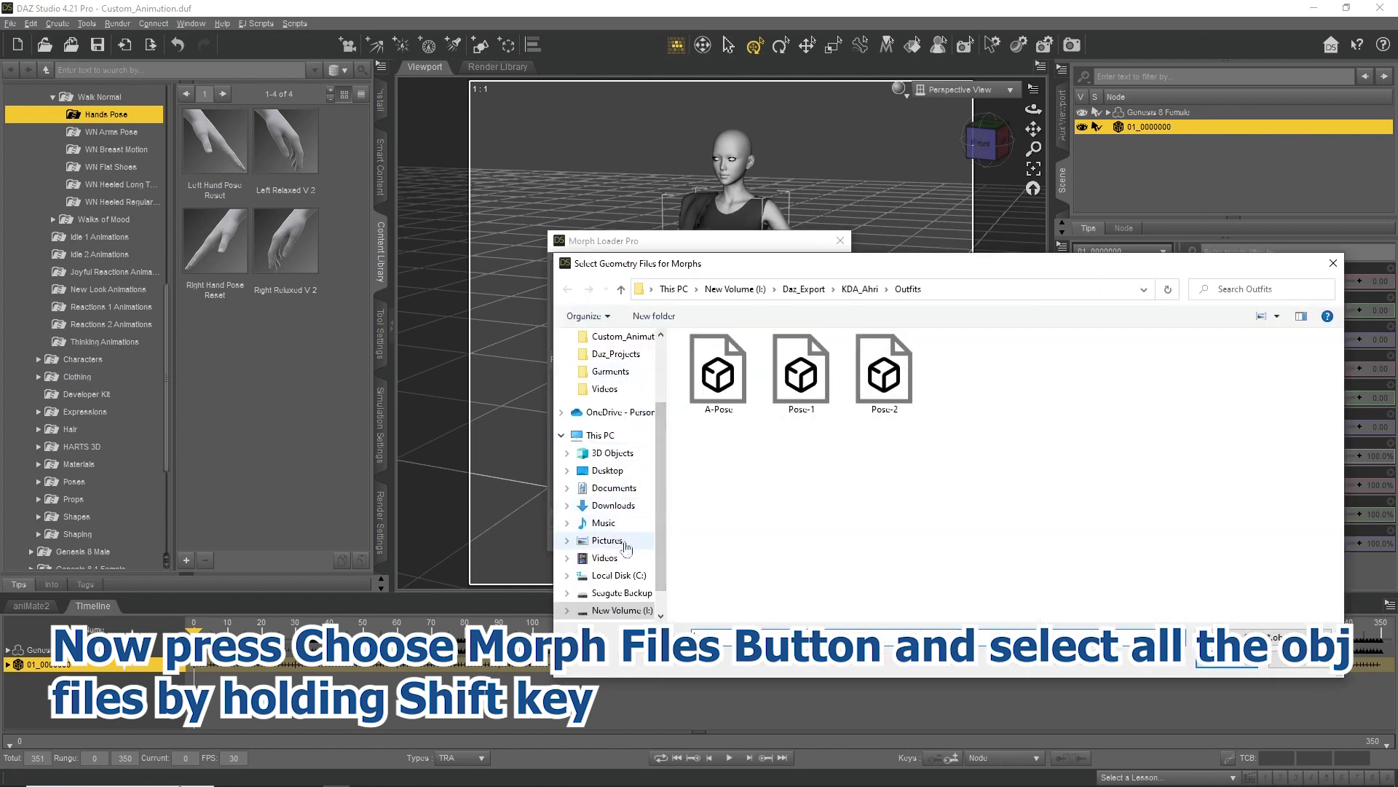
left_click(623, 575)
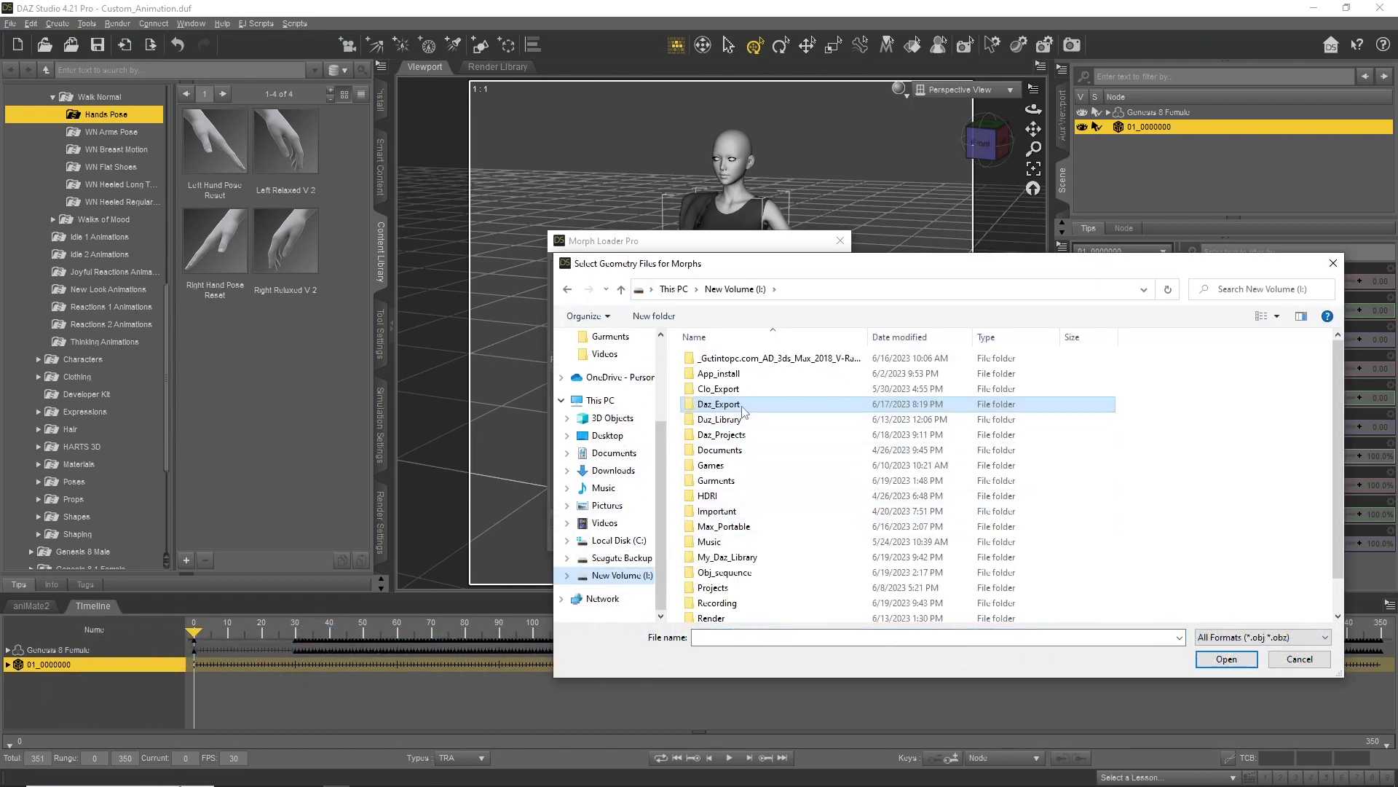
double_click(768, 572)
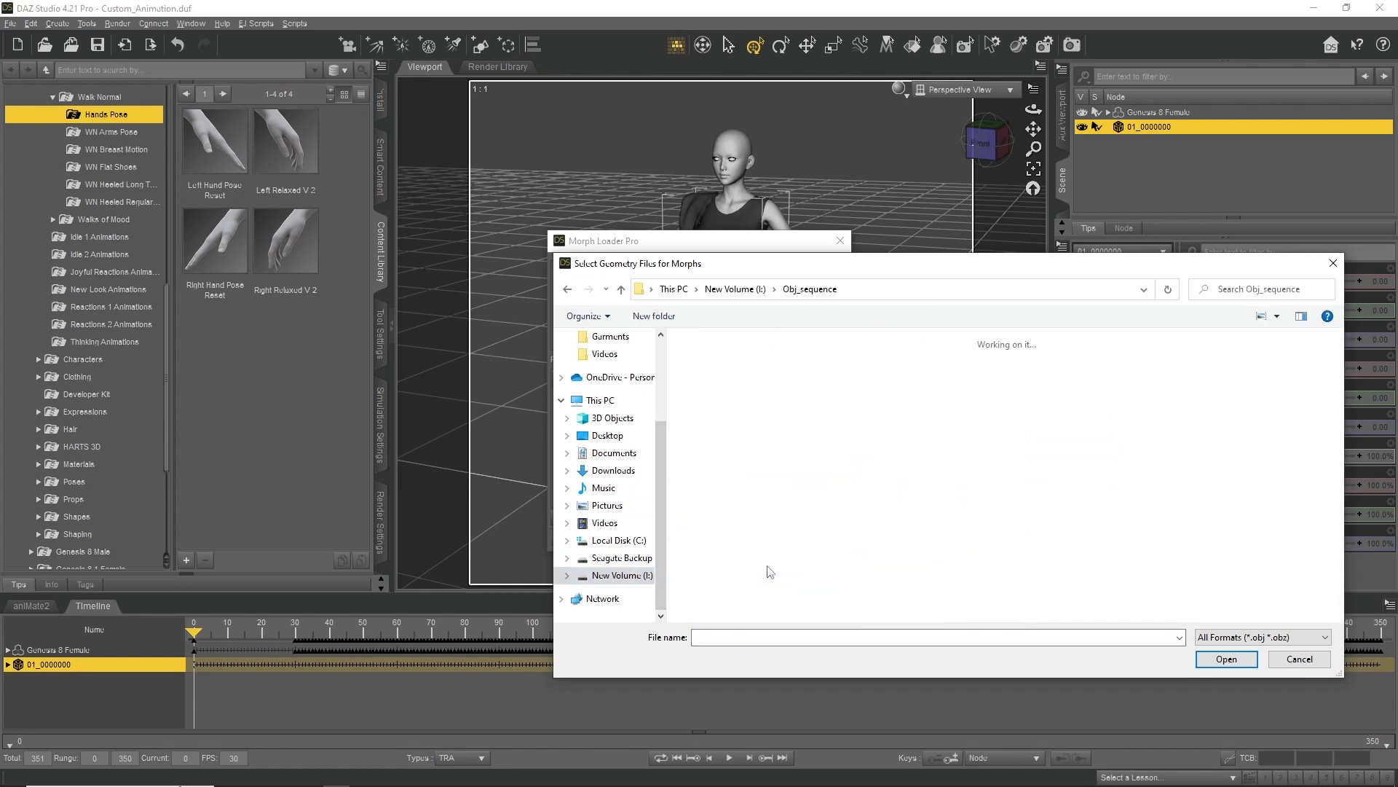
double_click(781, 407)
left_click(697, 373)
scroll(697, 373, "down", 5)
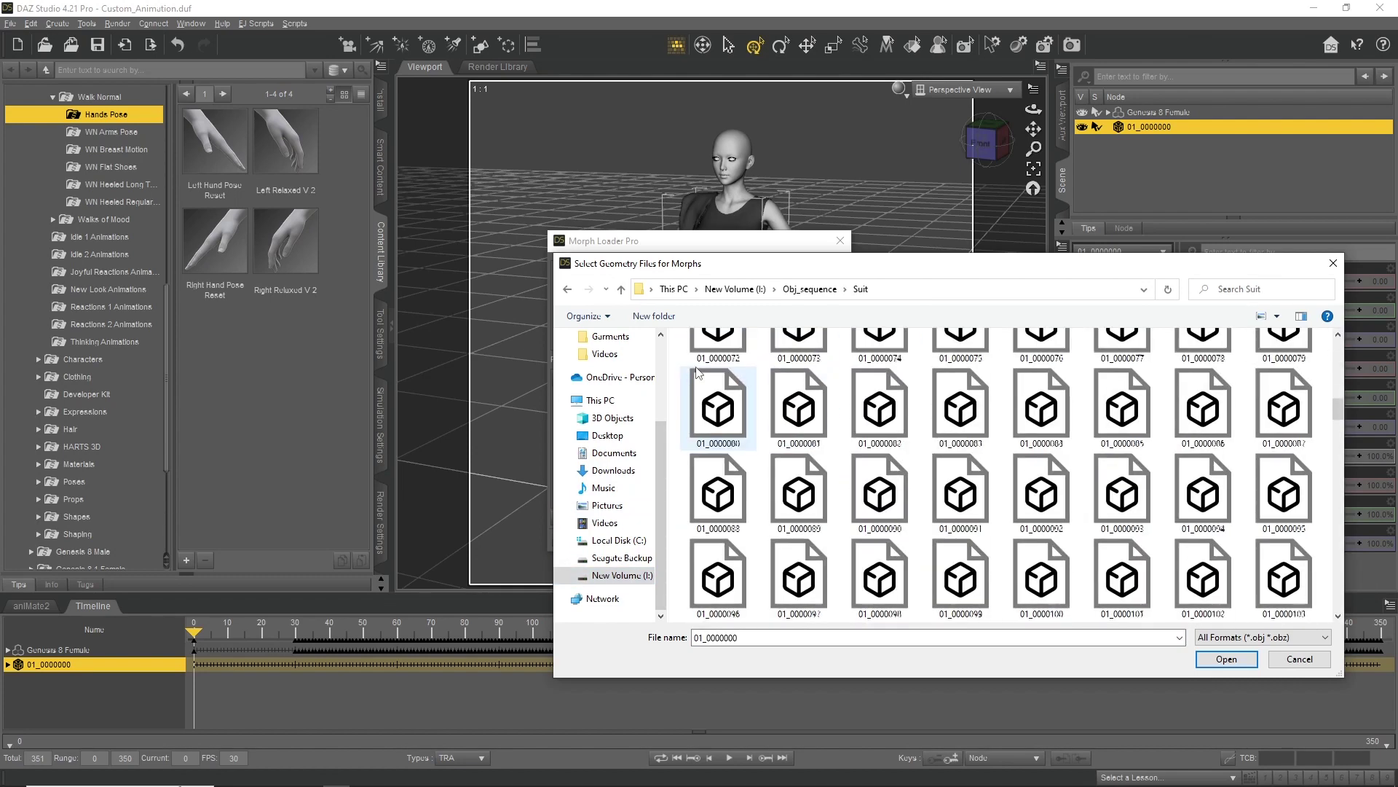
scroll(696, 372, "down", 3)
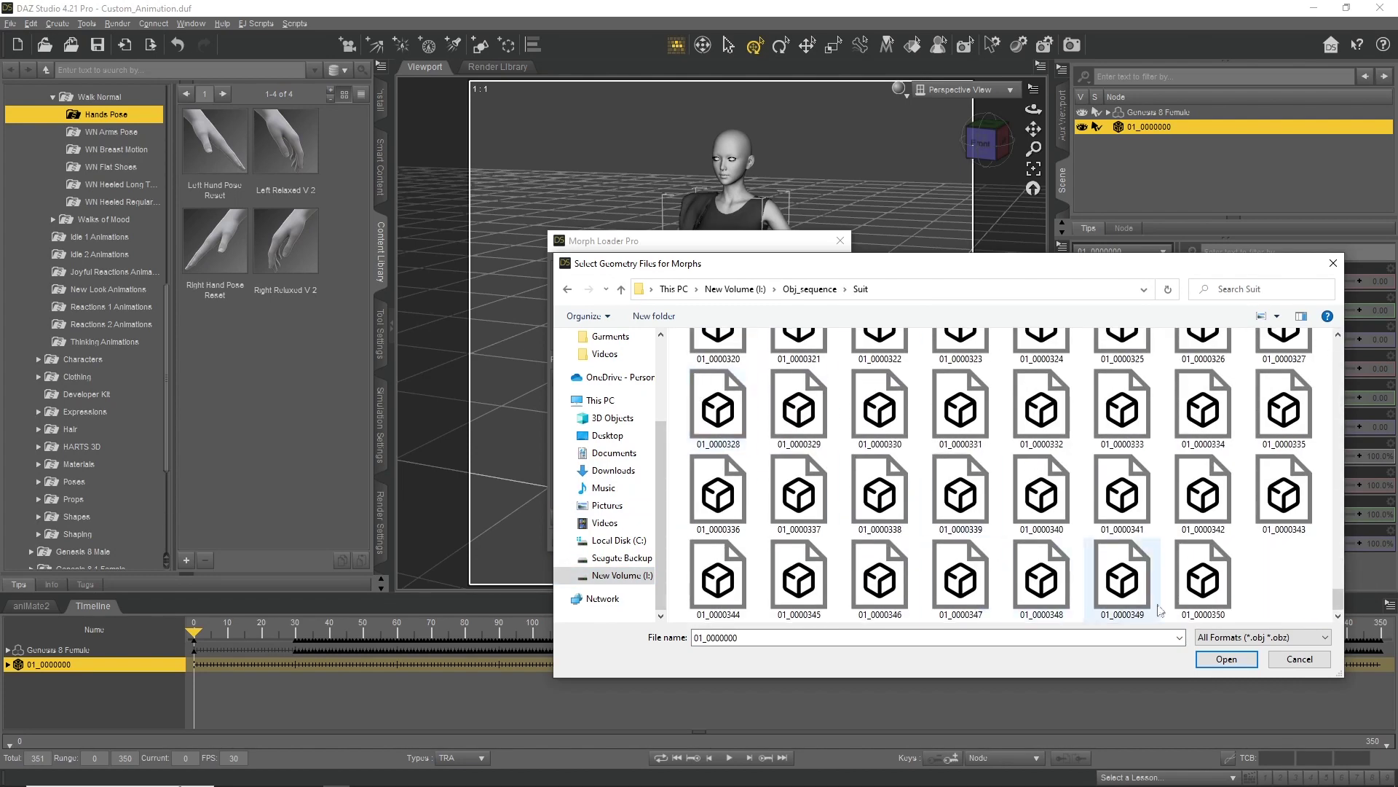
left_click(1194, 589, "shift")
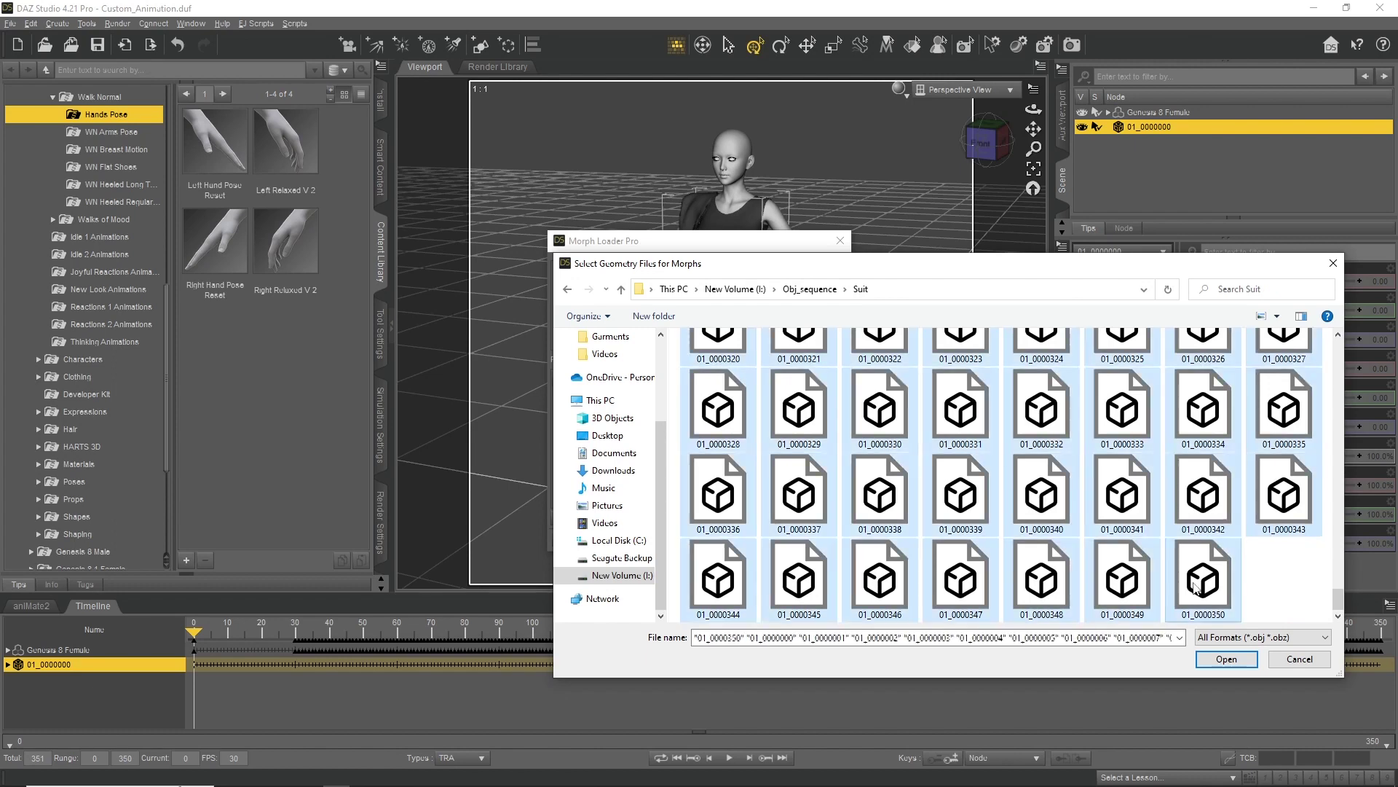
left_click(1226, 659)
left_click(780, 535)
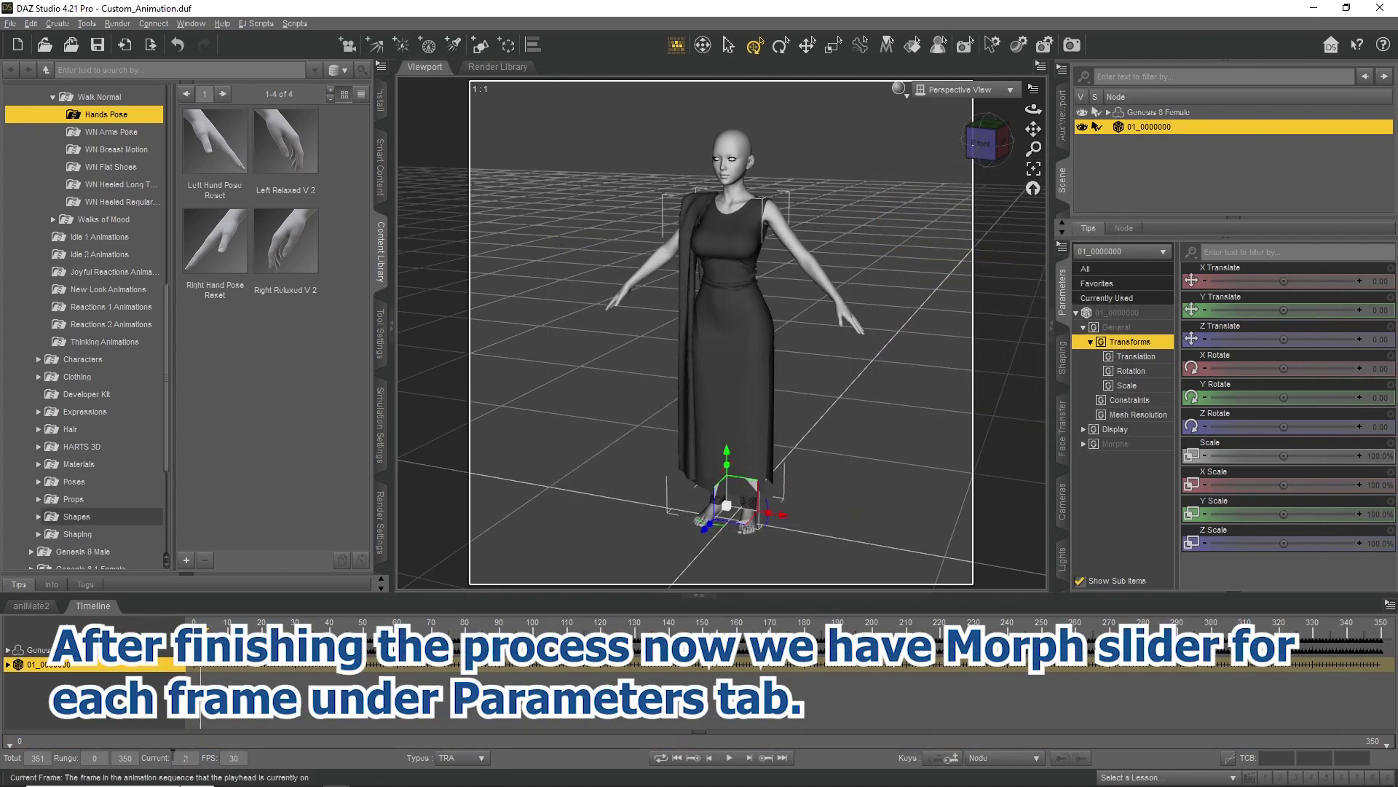
Dial the dress's 01_0000032 morph to 100% and orbit around to check the gown shape
left_click(1115, 443)
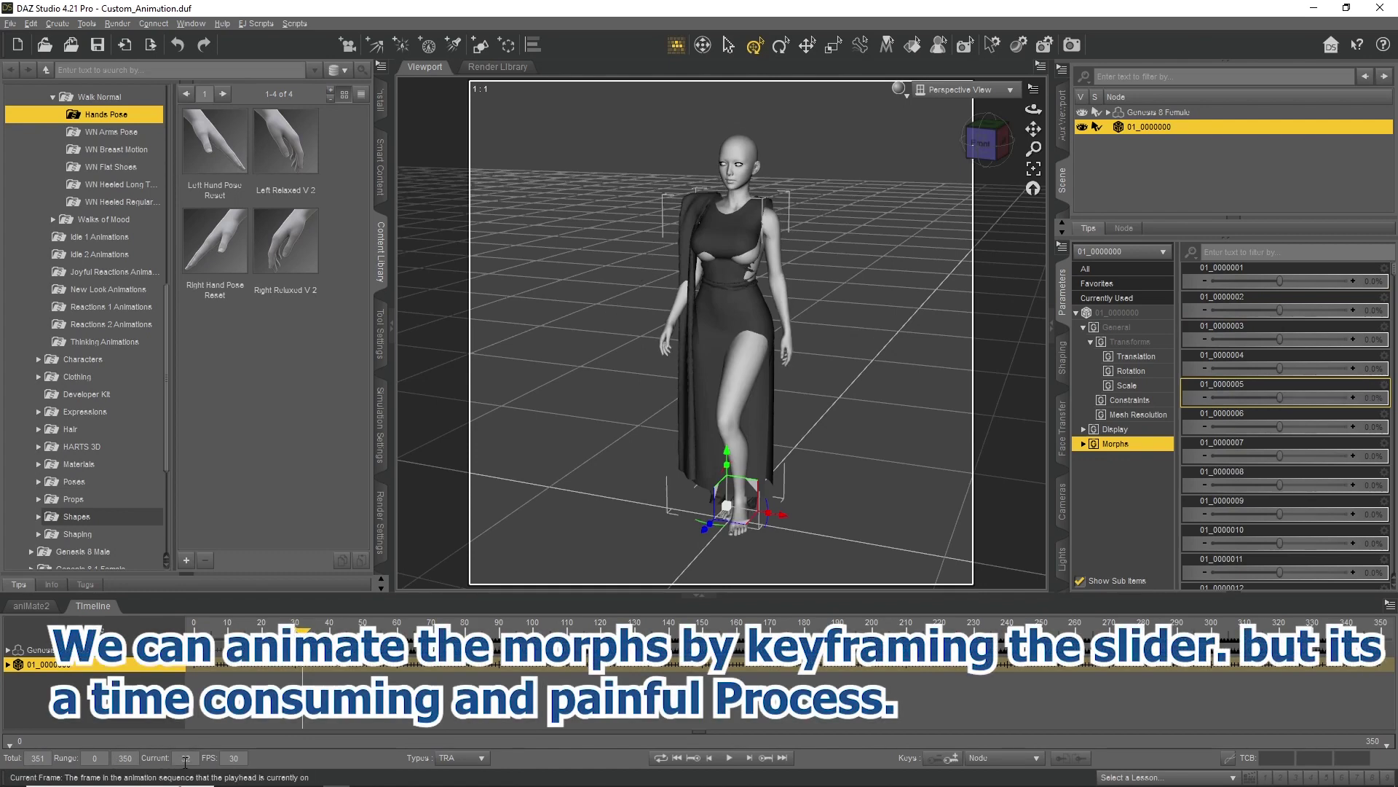
scroll(1268, 442, "down", 1)
scroll(1256, 497, "down", 1)
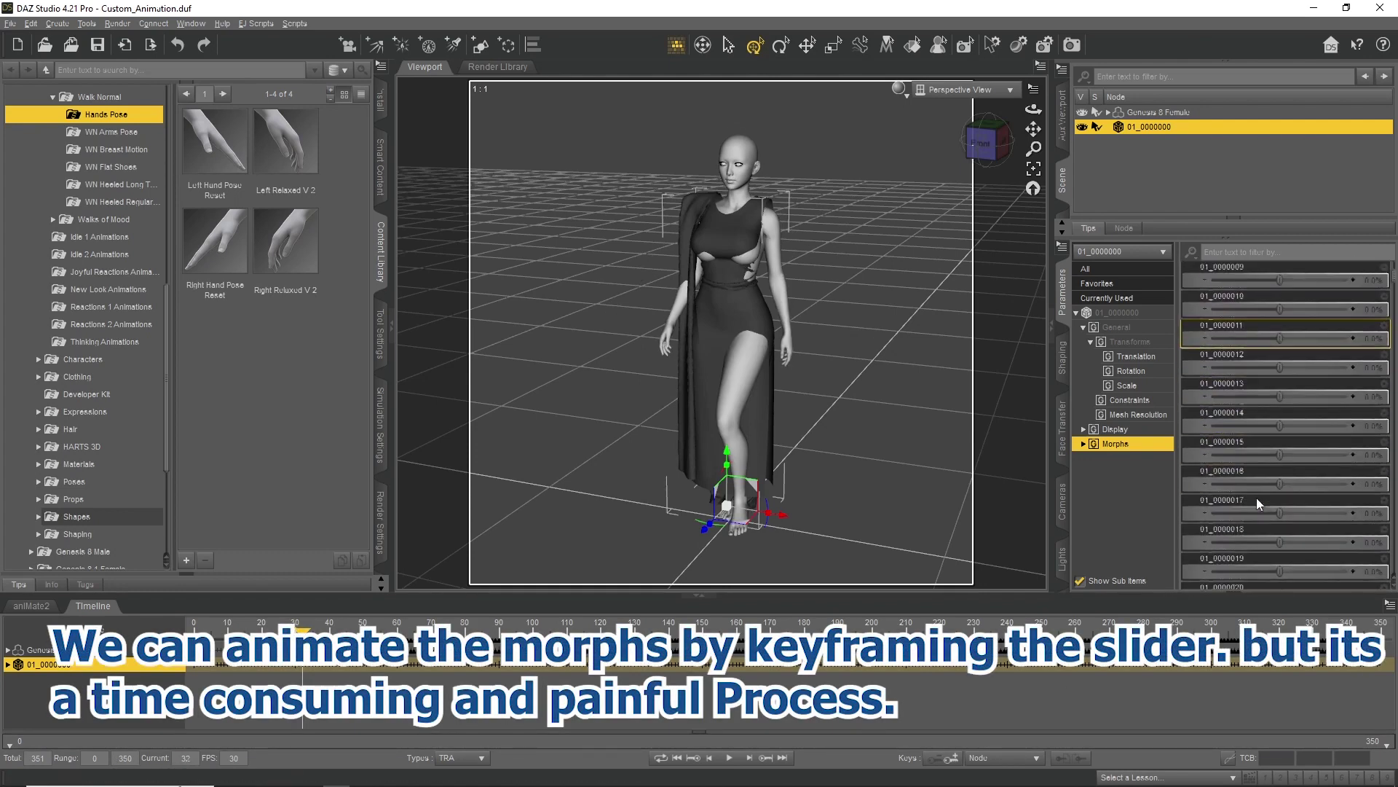
scroll(1246, 474, "down", 1)
scroll(1244, 491, "down", 2)
scroll(1244, 510, "down", 2)
scroll(1245, 535, "down", 1)
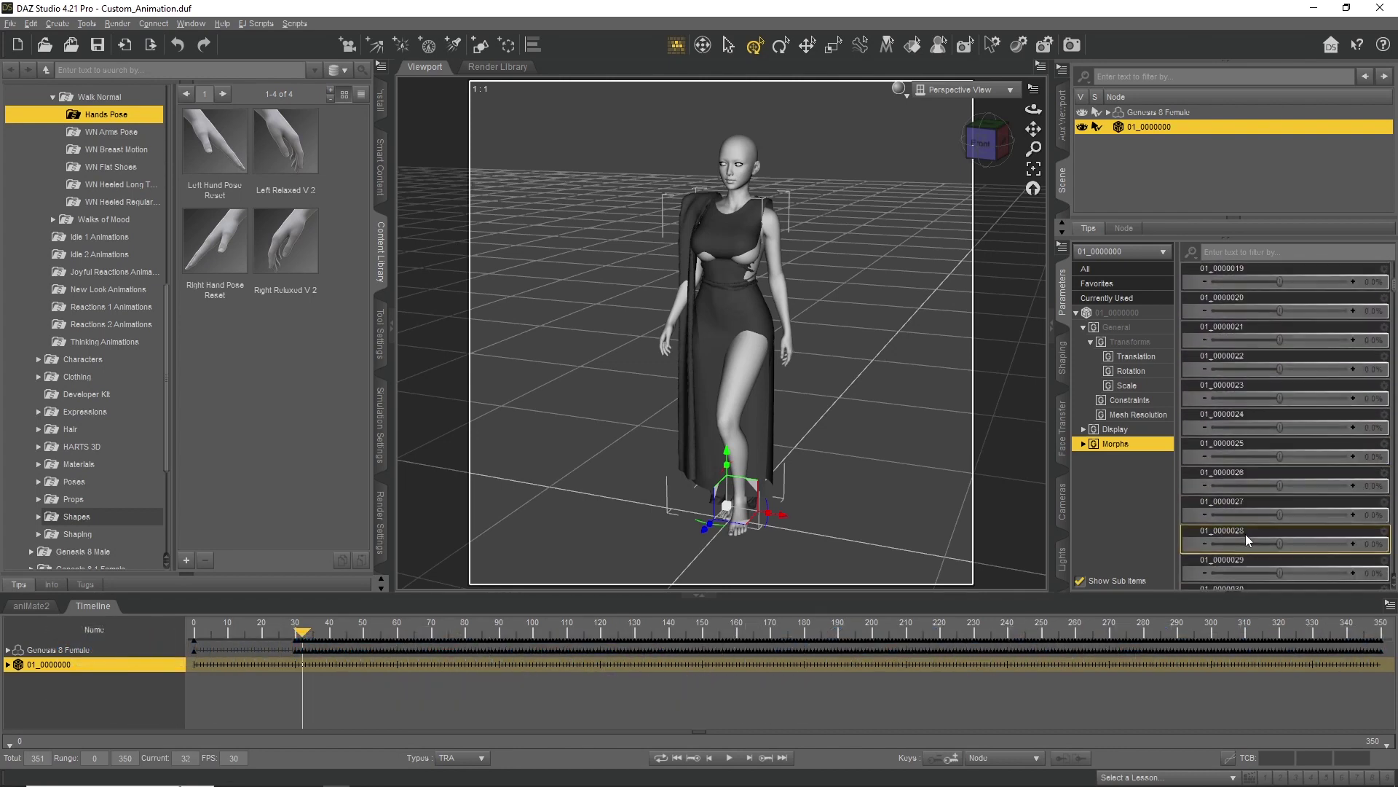
scroll(1247, 538, "down", 1)
scroll(1253, 523, "down", 1)
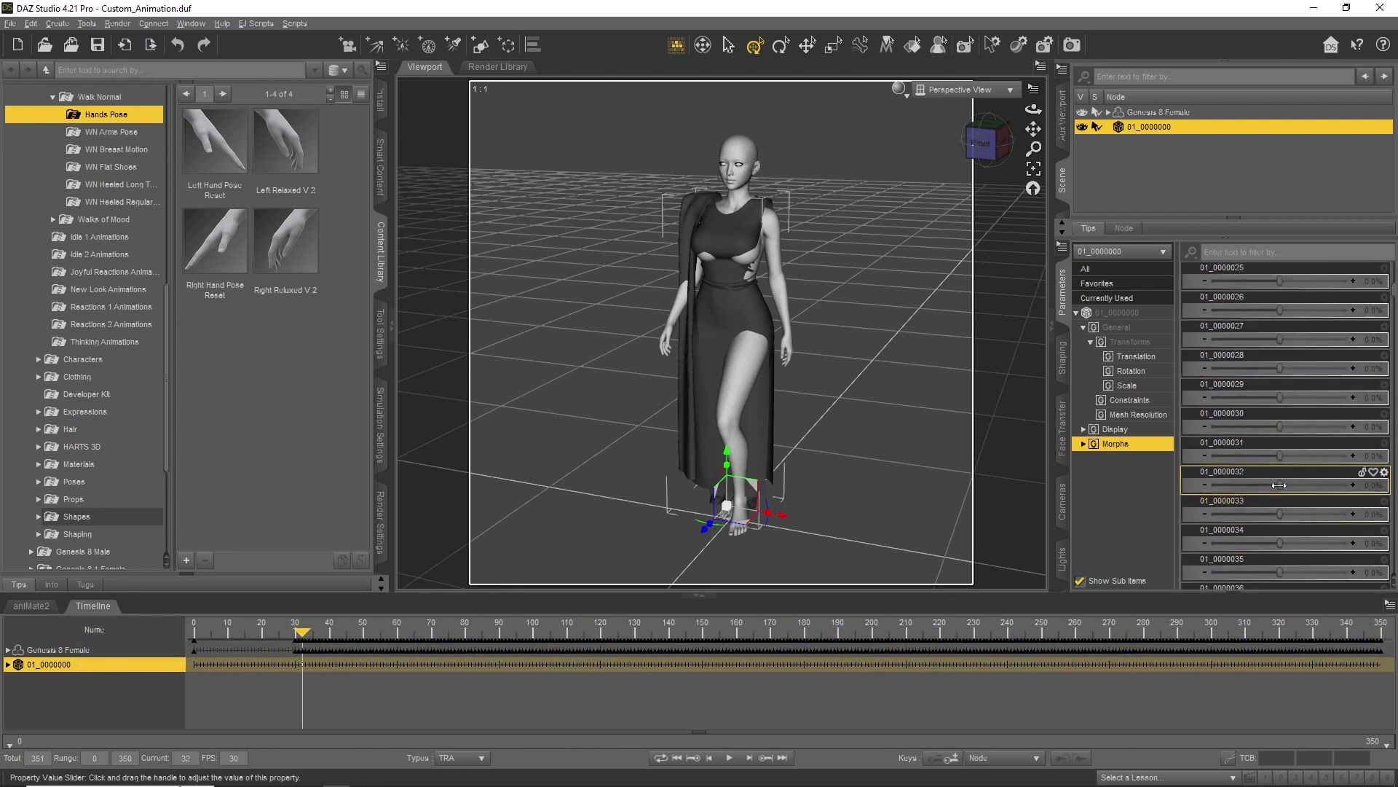
left_click_drag(1279, 484, 1348, 484)
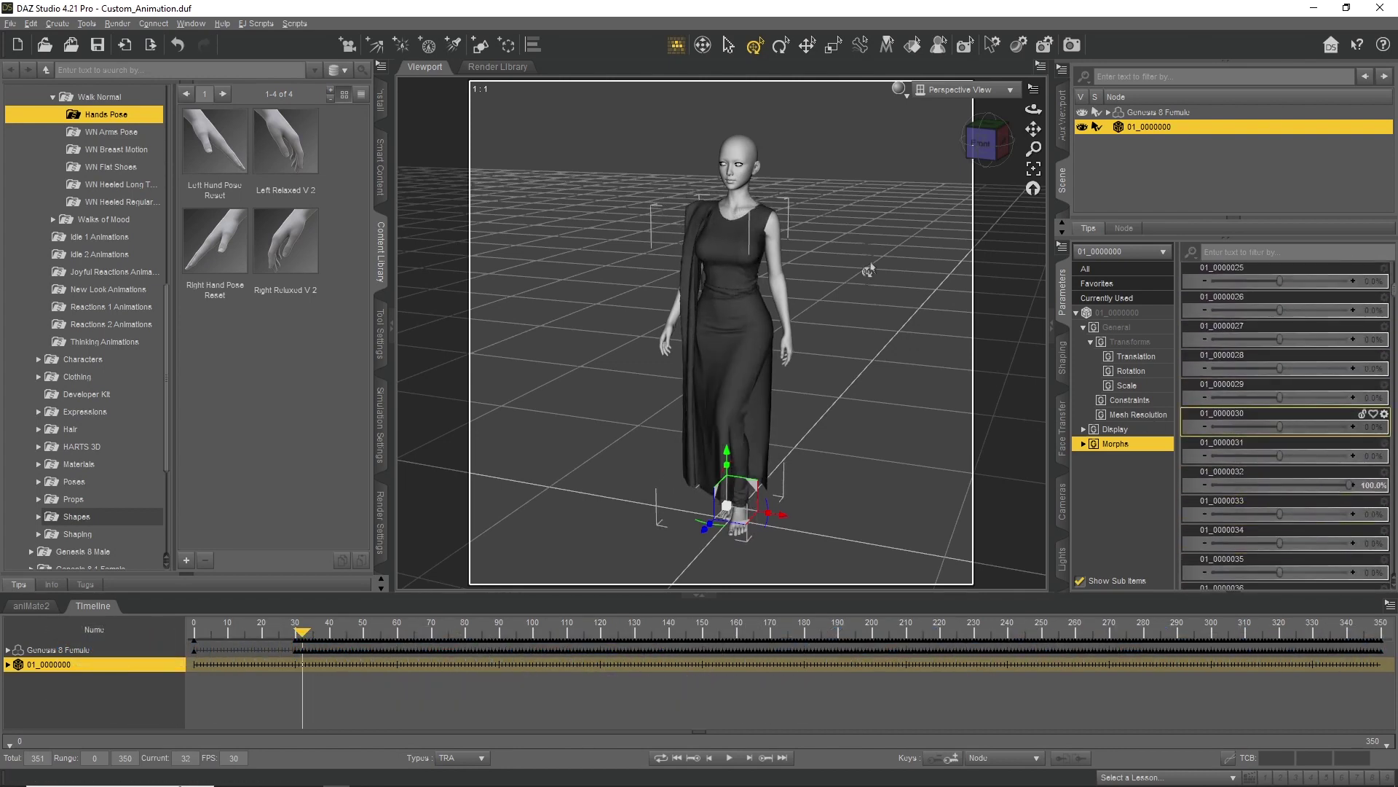
left_click_drag(1033, 109, 1012, 251)
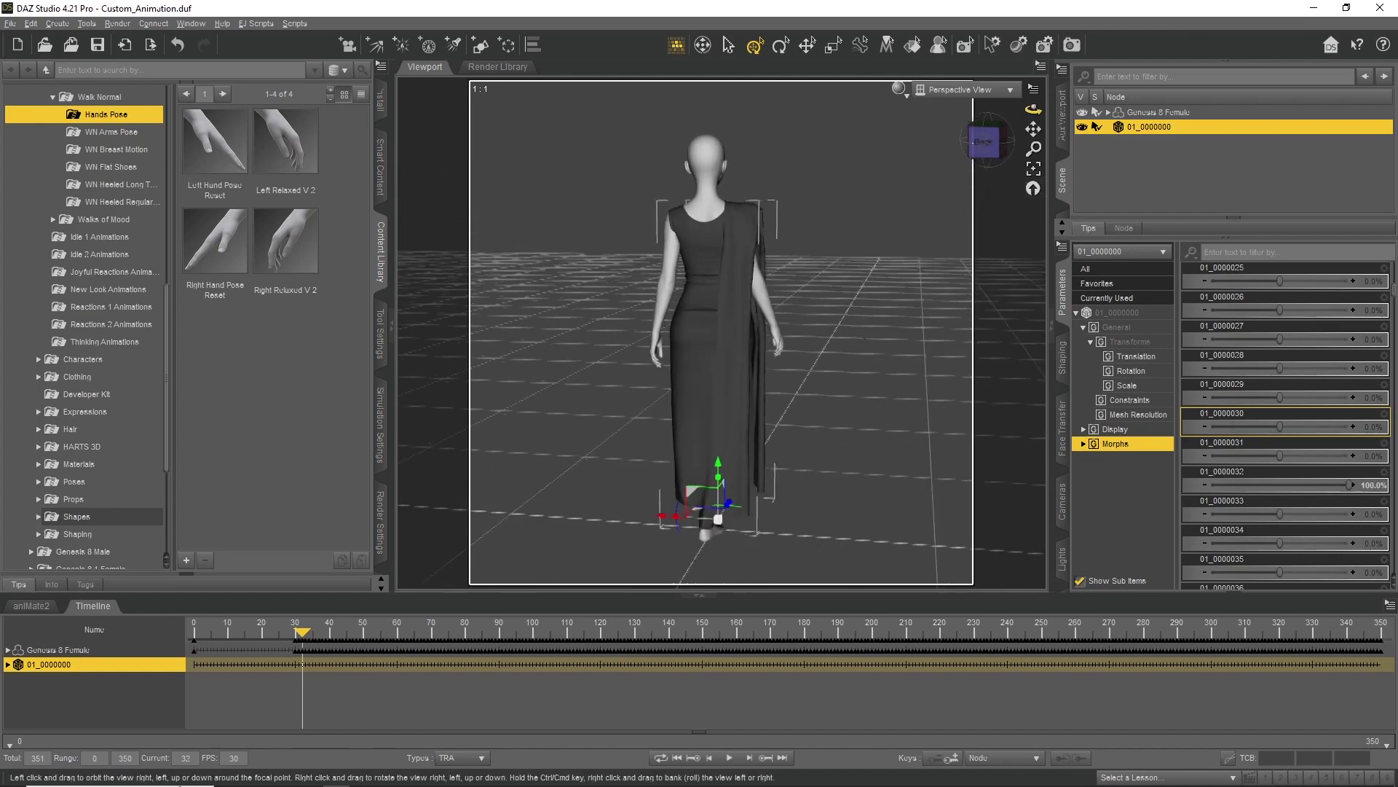
left_click_drag(1034, 109, 1005, 109)
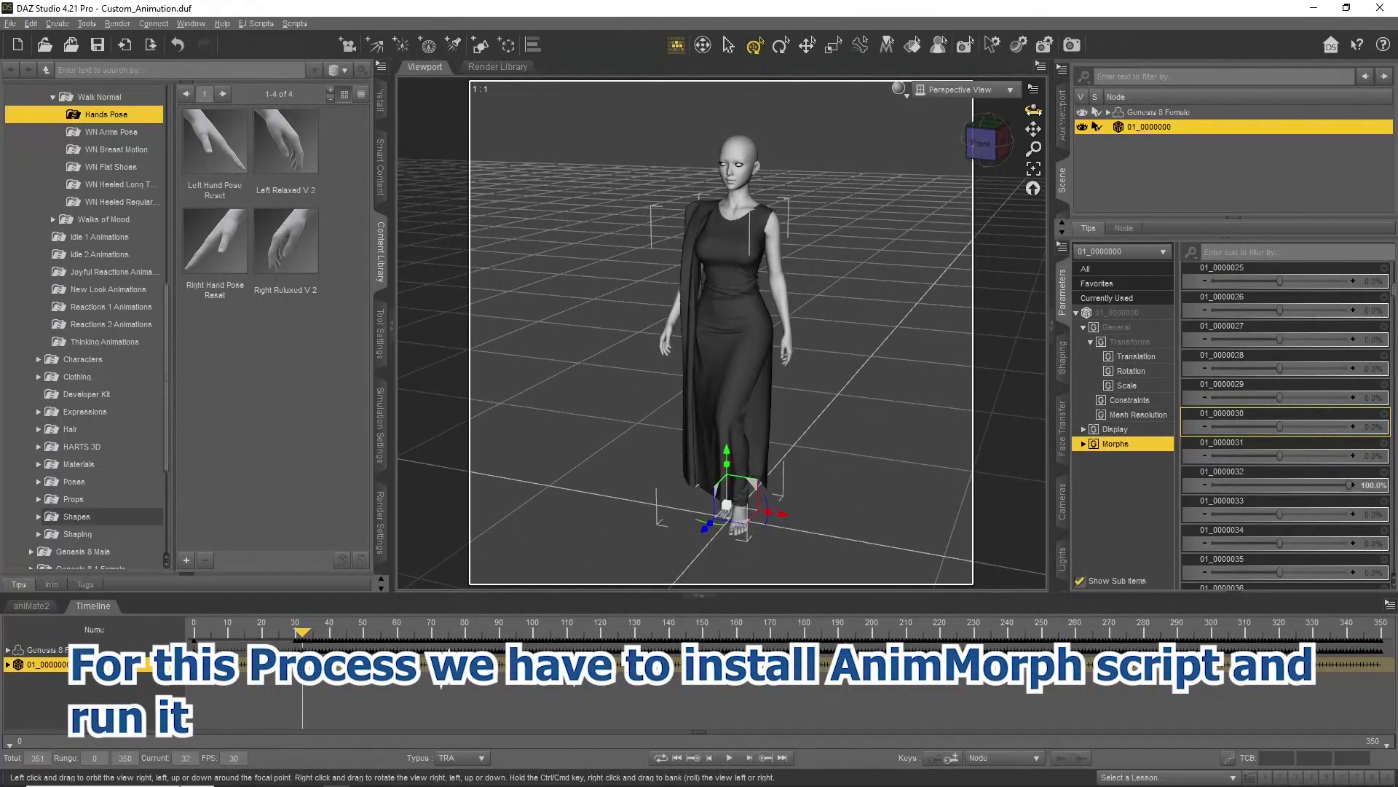
Undo the morph test, rewind to frame 0, and run animMorph 4.15 keying frames 1–350
key("ctrl+z")
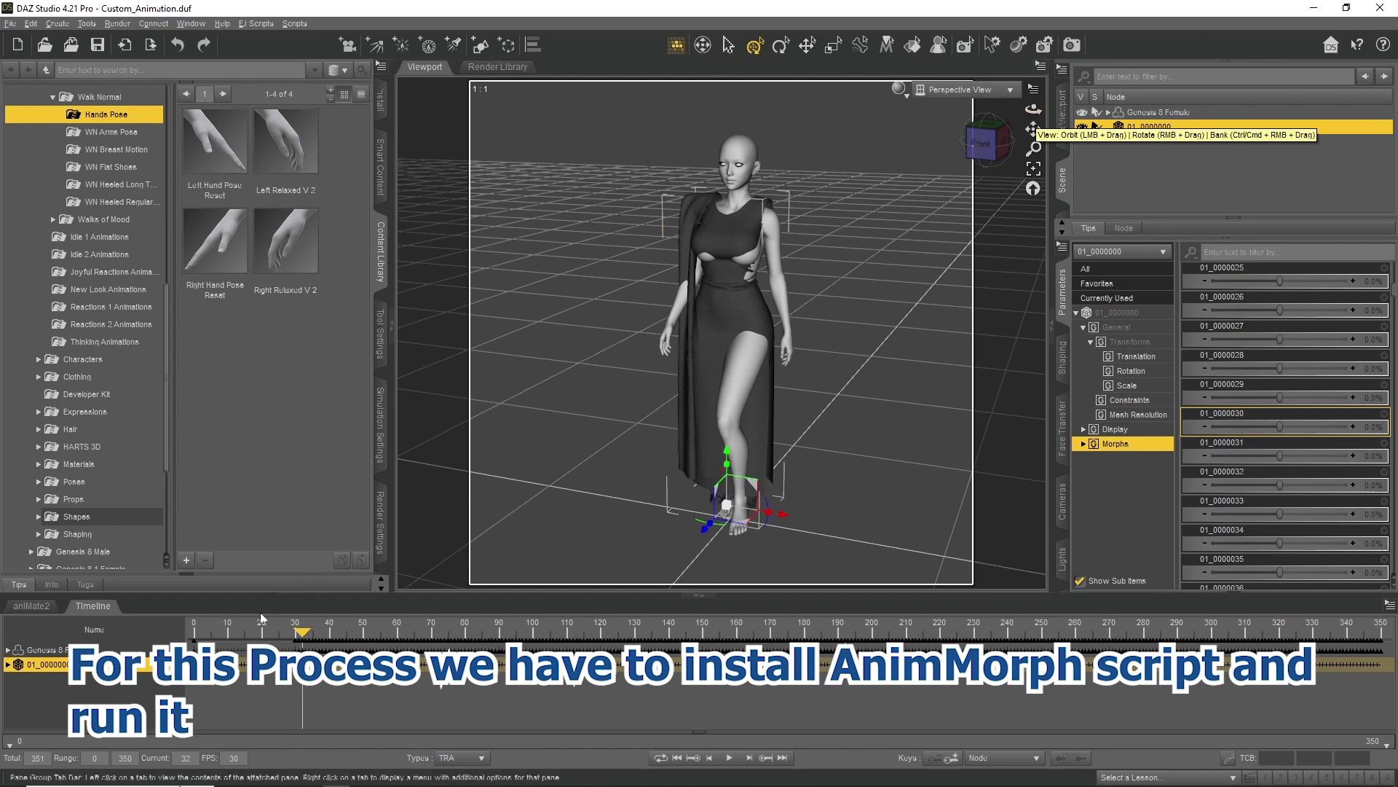
left_click(678, 757)
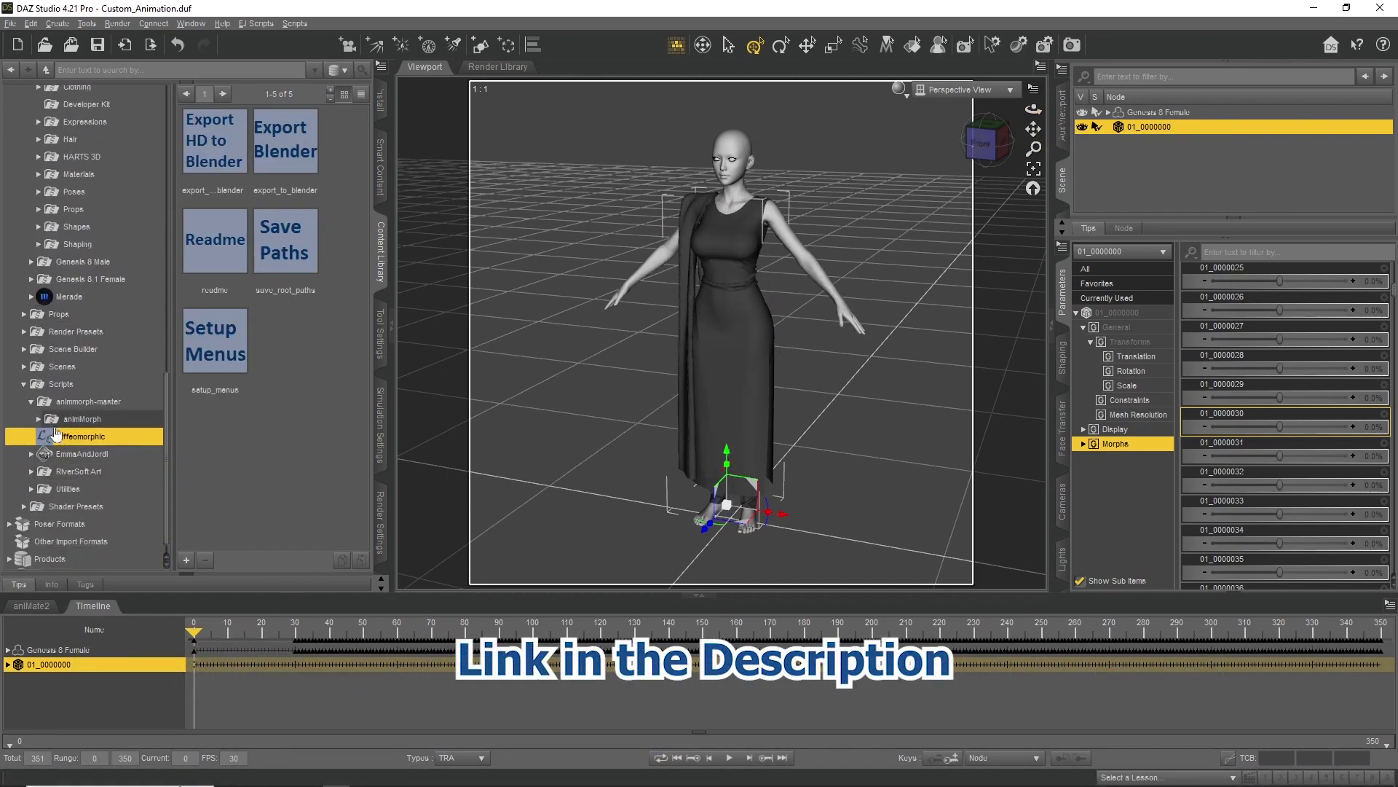
left_click(73, 418)
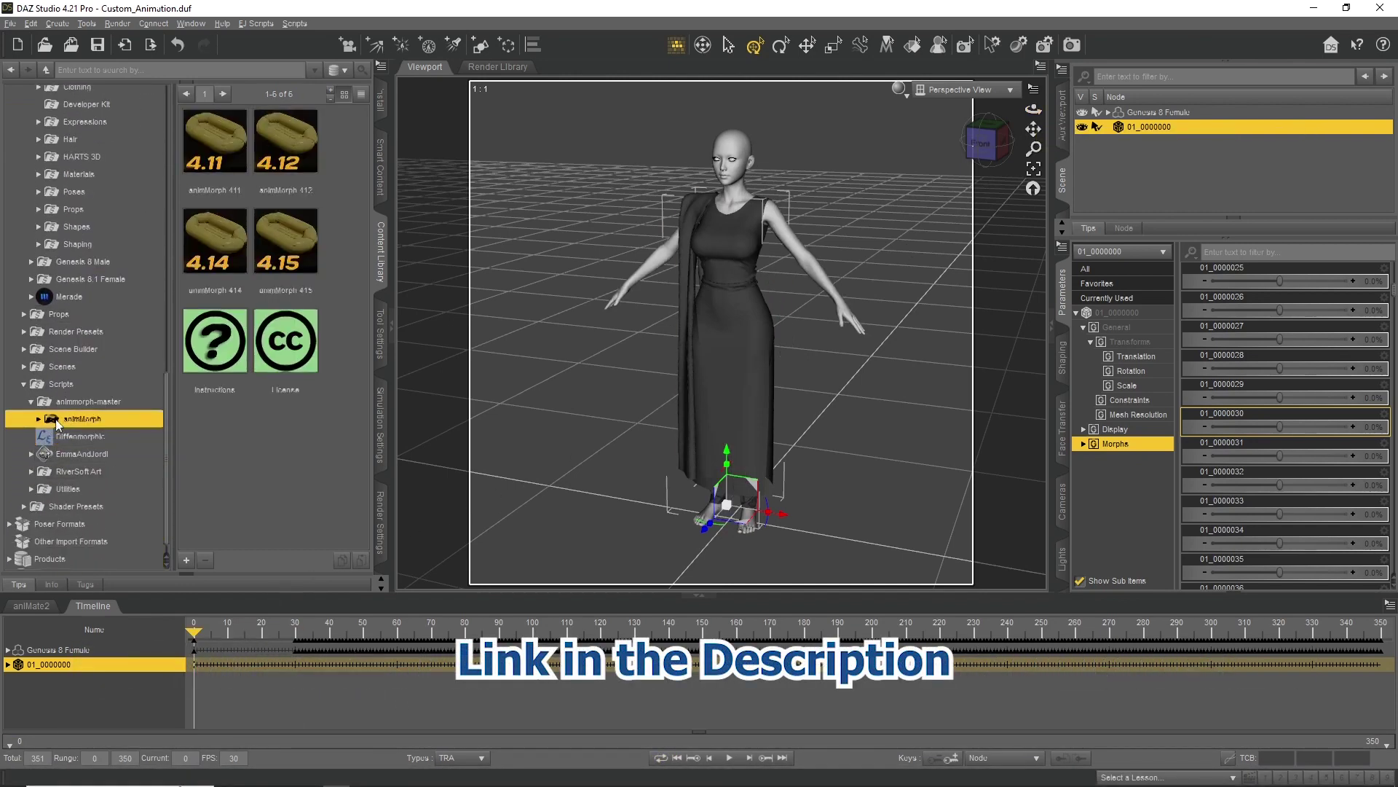
double_click(287, 270)
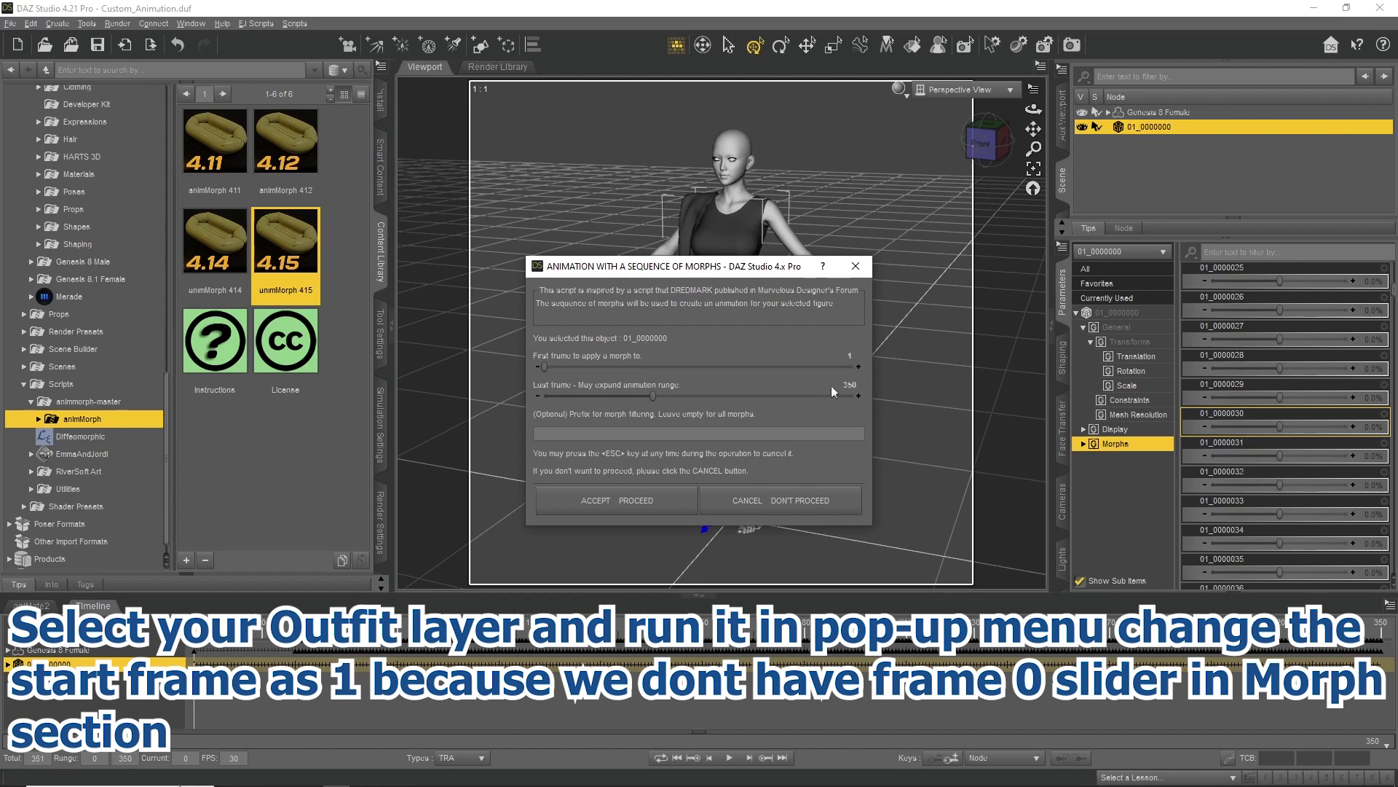
left_click(667, 503)
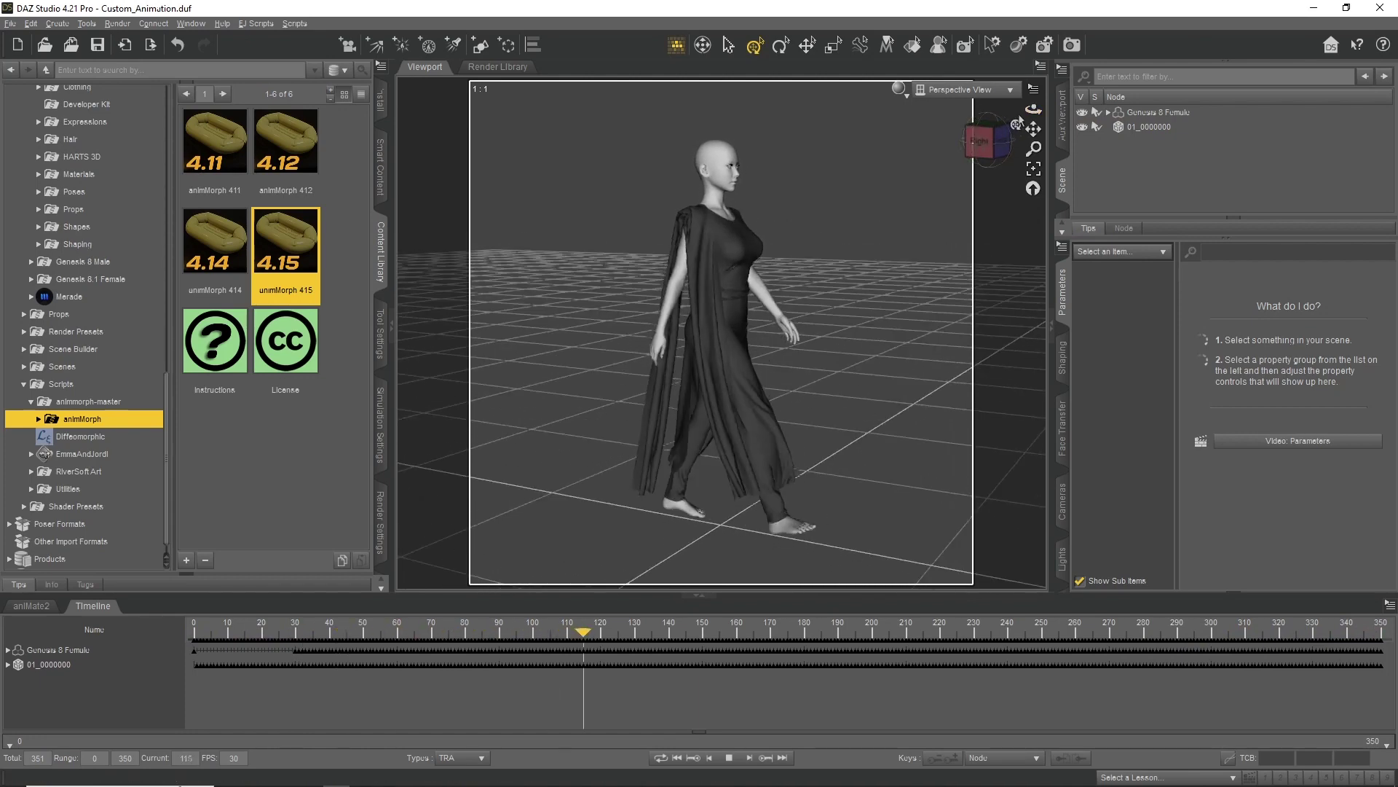
View the figure from the right, switch the viewport to Iray shading, and play the walk animation
left_click_drag(1033, 109, 1020, 107)
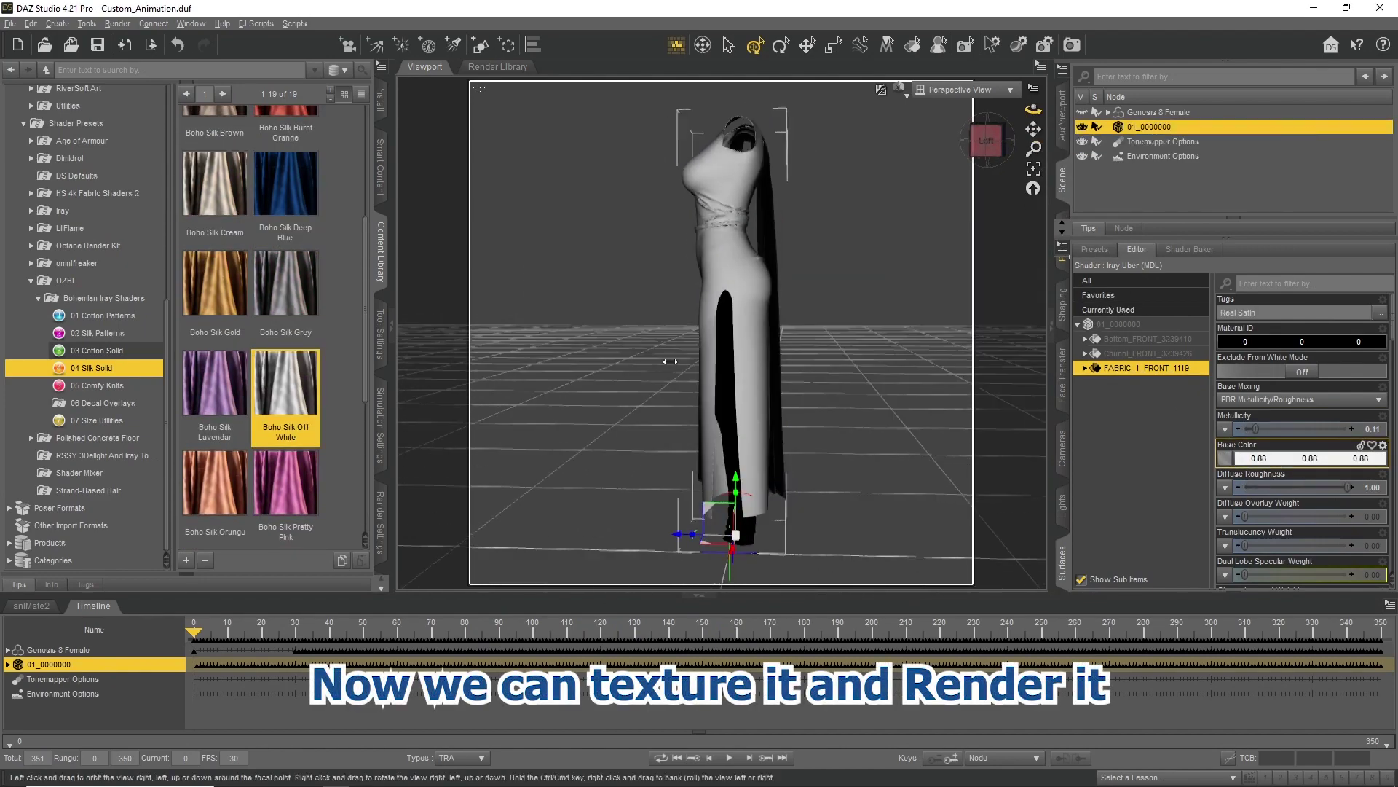
left_click(1000, 137)
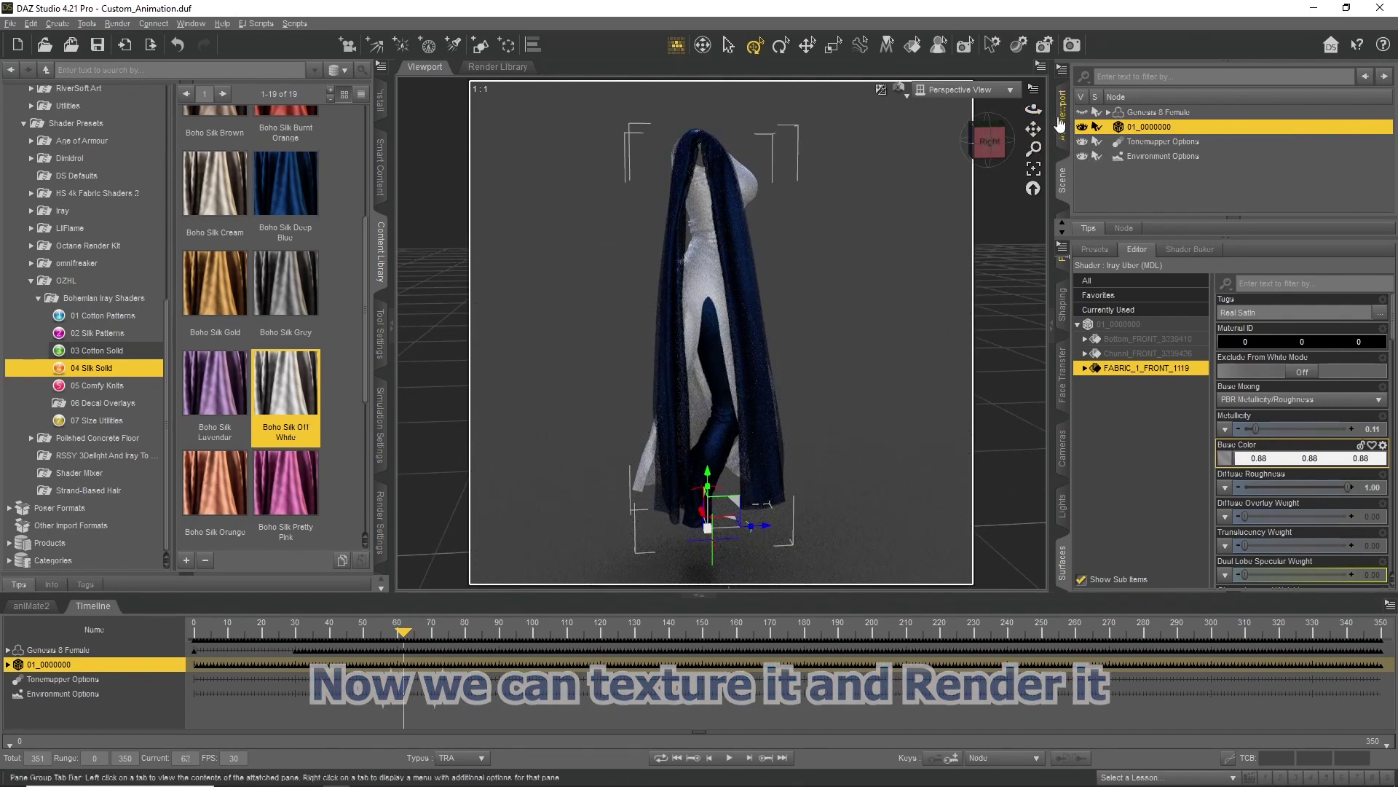
left_click(899, 88)
left_click(939, 241)
left_click(730, 763)
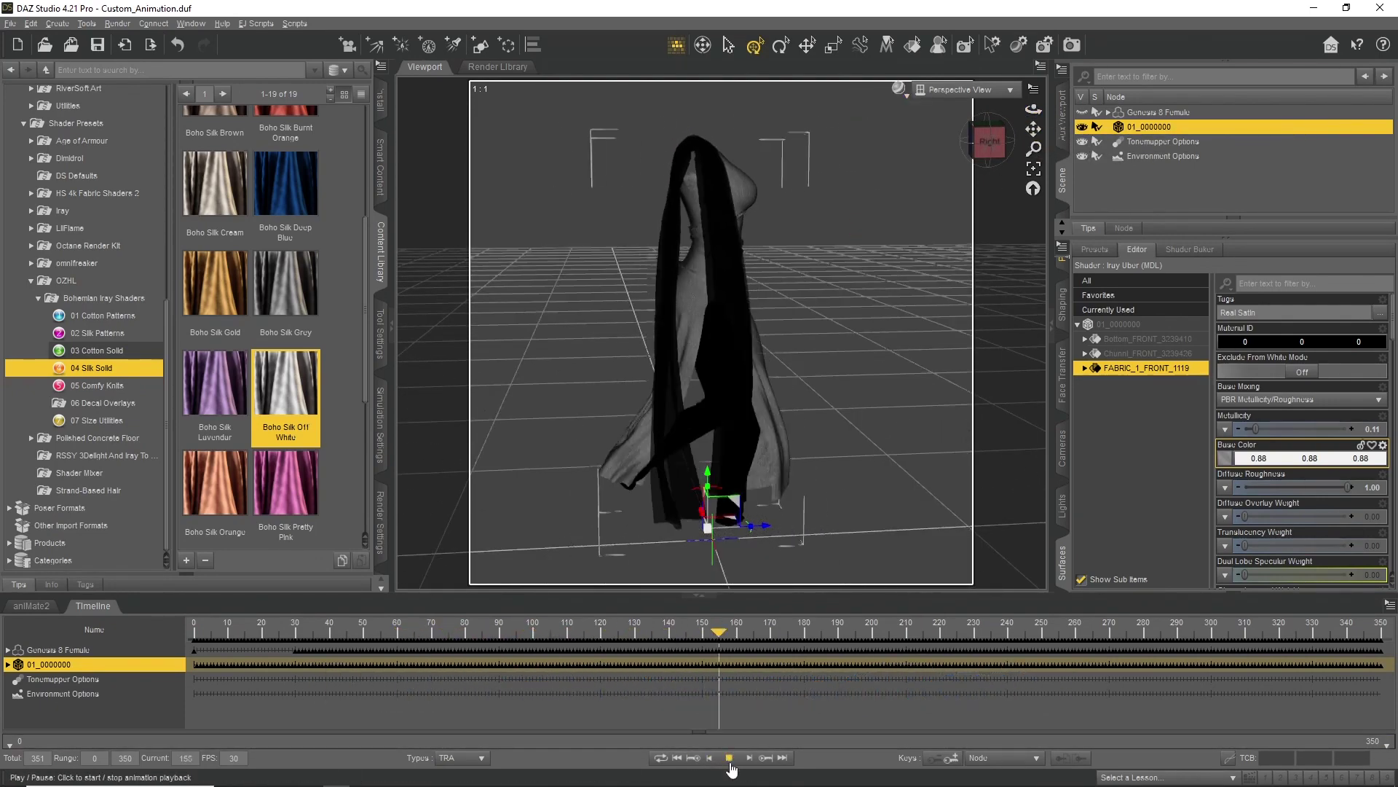
left_click_drag(1033, 110, 991, 110)
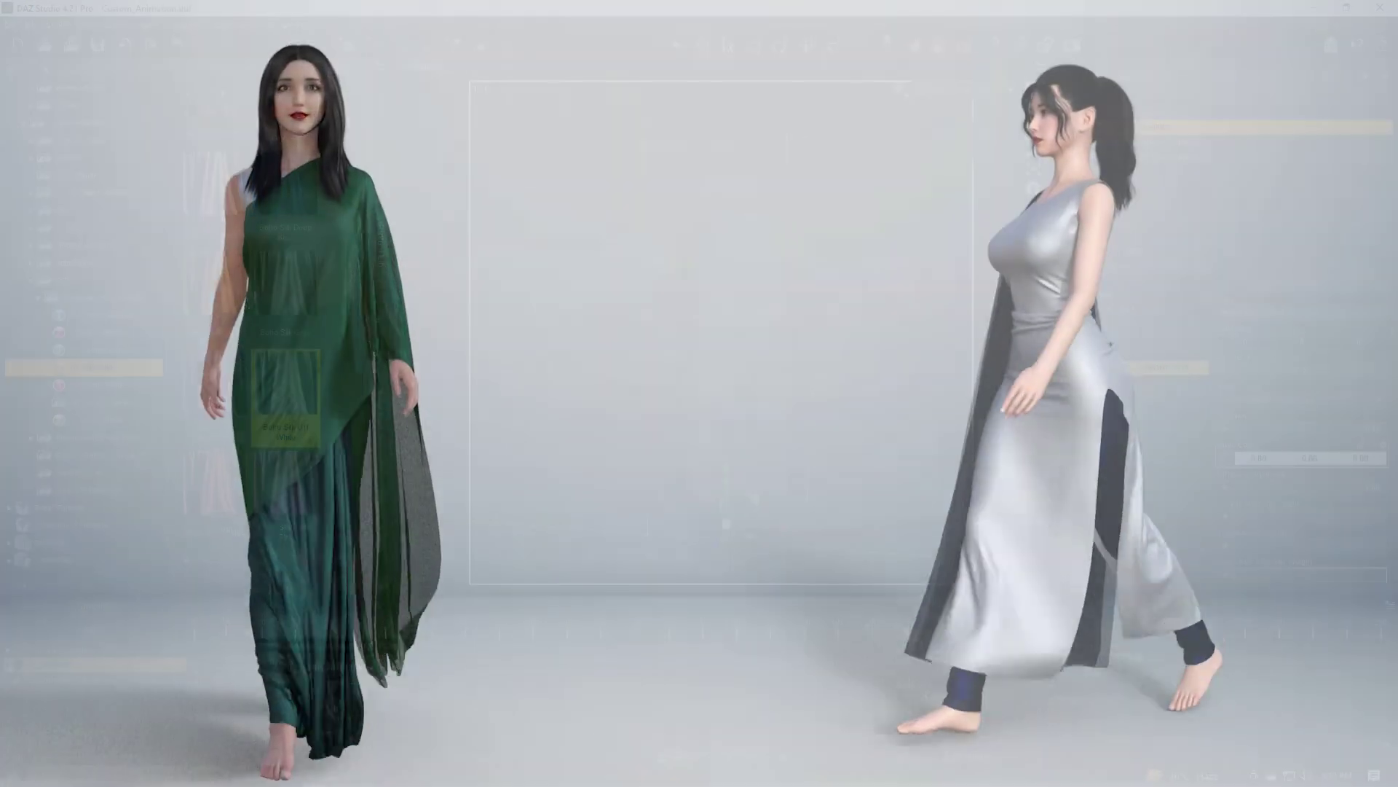